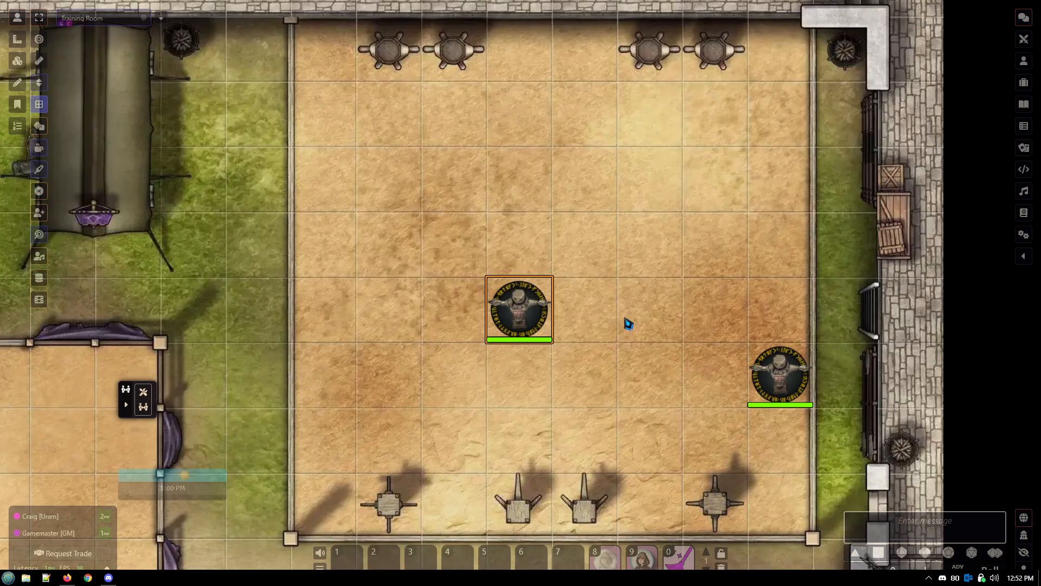
# - Walk the central training dummy one square down onto the trigger tile, back through the squares above, and up into the pit square
pyautogui.press('Down')
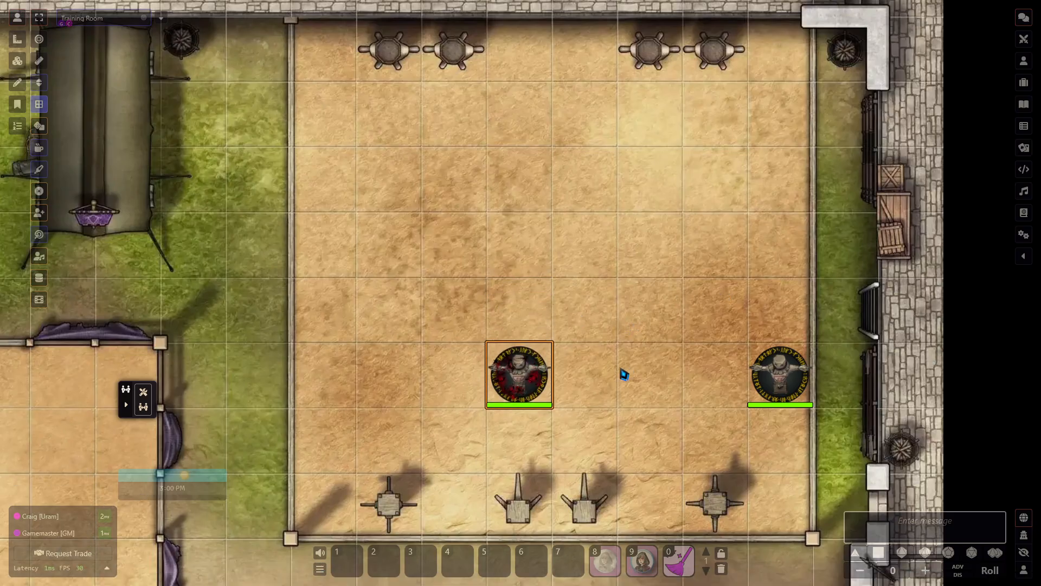
pyautogui.moveTo(518, 380); pyautogui.dragTo(585, 320)
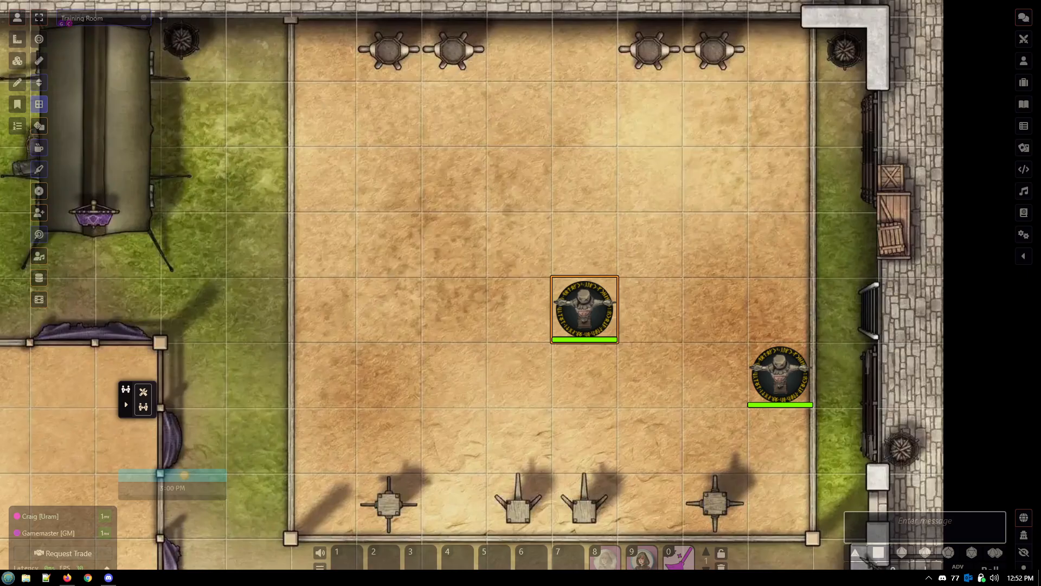
pyautogui.moveTo(591, 306); pyautogui.dragTo(419, 302)
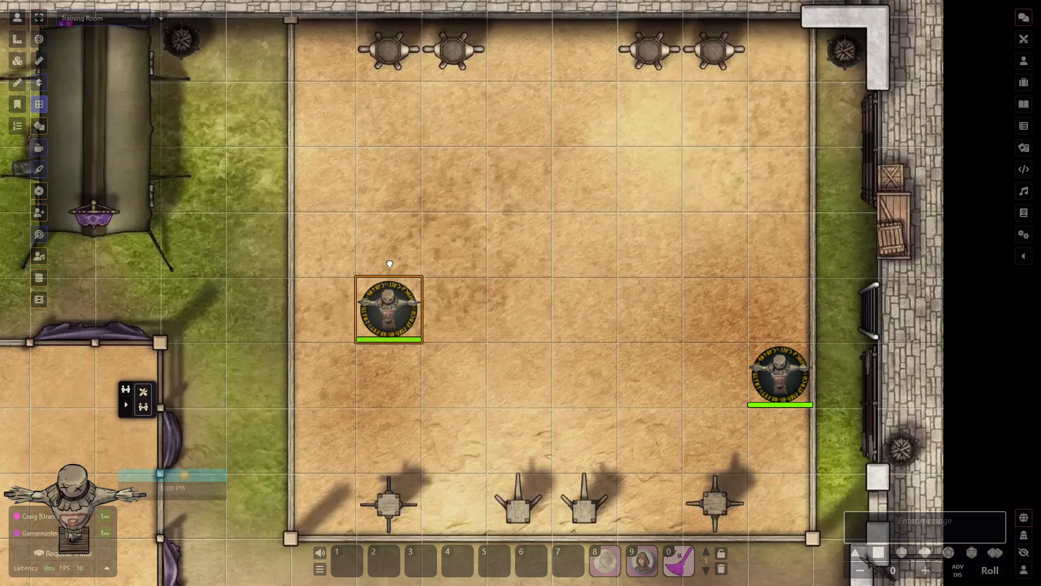
pyautogui.moveTo(397, 314); pyautogui.dragTo(392, 183)
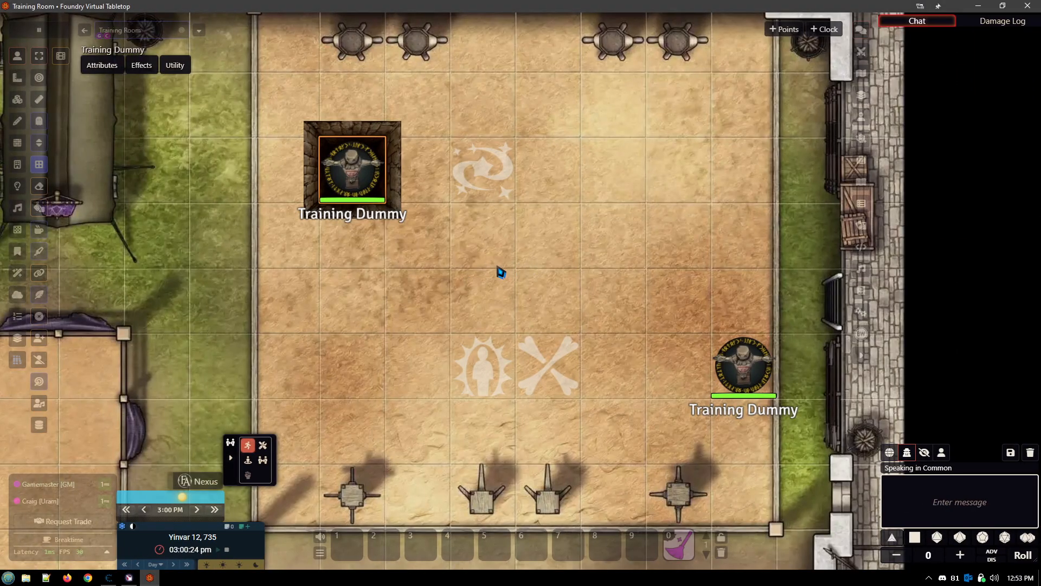
# - Move the training dummy out of the pit onto the glowing-figure tile, and back off it one square diagonally up-left
pyautogui.scroll(3, 483, 244)
pyautogui.moveTo(500, 272); pyautogui.dragTo(546, 286)
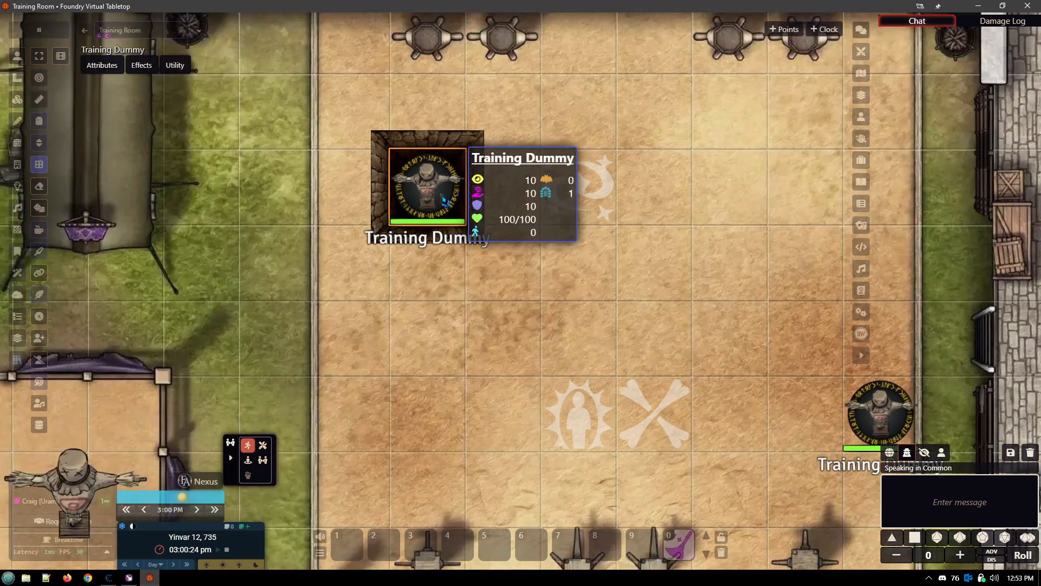
pyautogui.moveTo(595, 344); pyautogui.dragTo(512, 292)
pyautogui.moveTo(390, 165); pyautogui.dragTo(467, 320)
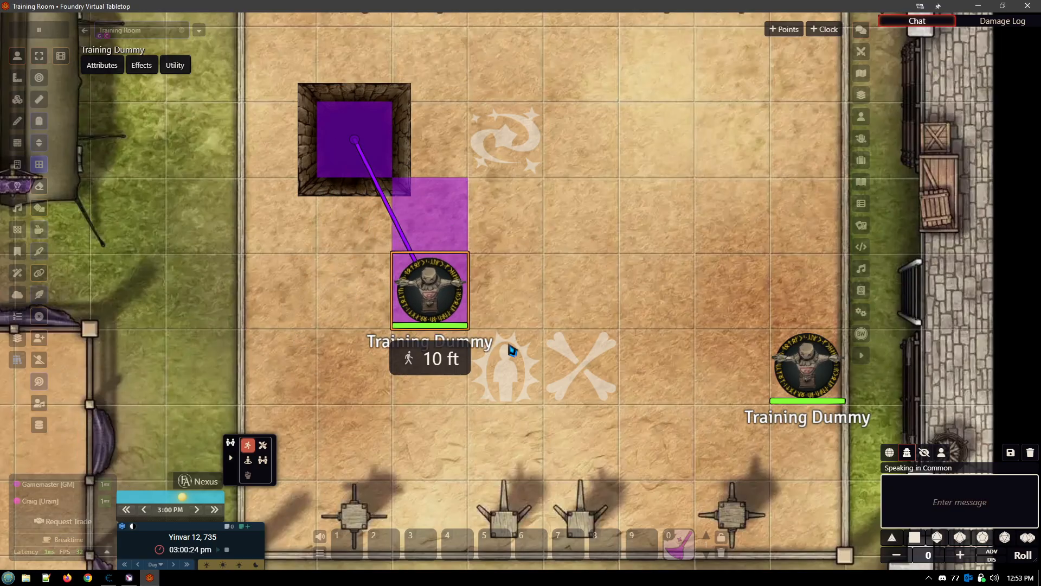
pyautogui.moveTo(416, 285); pyautogui.dragTo(488, 352)
pyautogui.moveTo(488, 434); pyautogui.dragTo(486, 438)
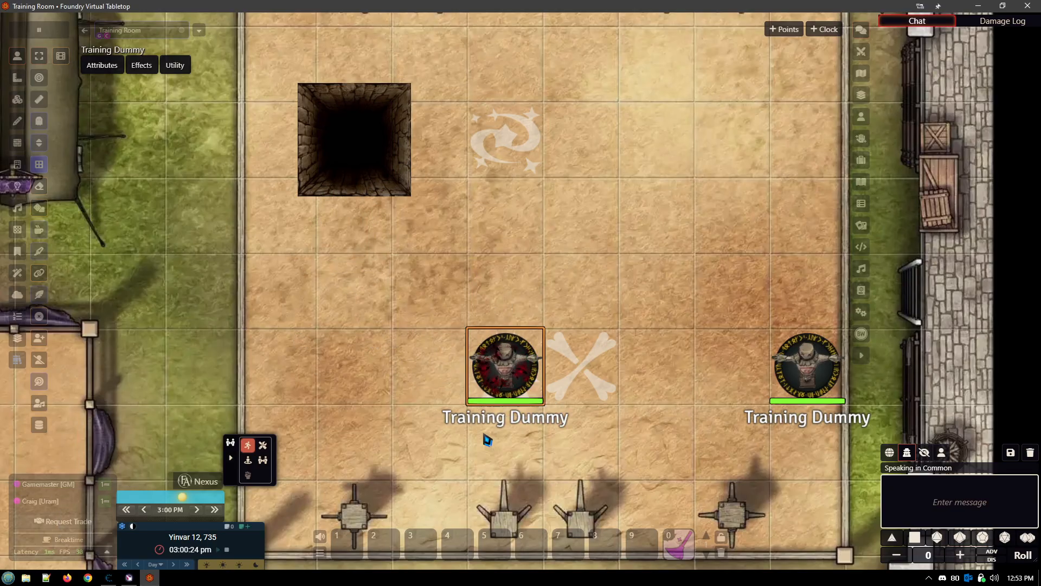
pyautogui.moveTo(505, 386); pyautogui.dragTo(430, 288)
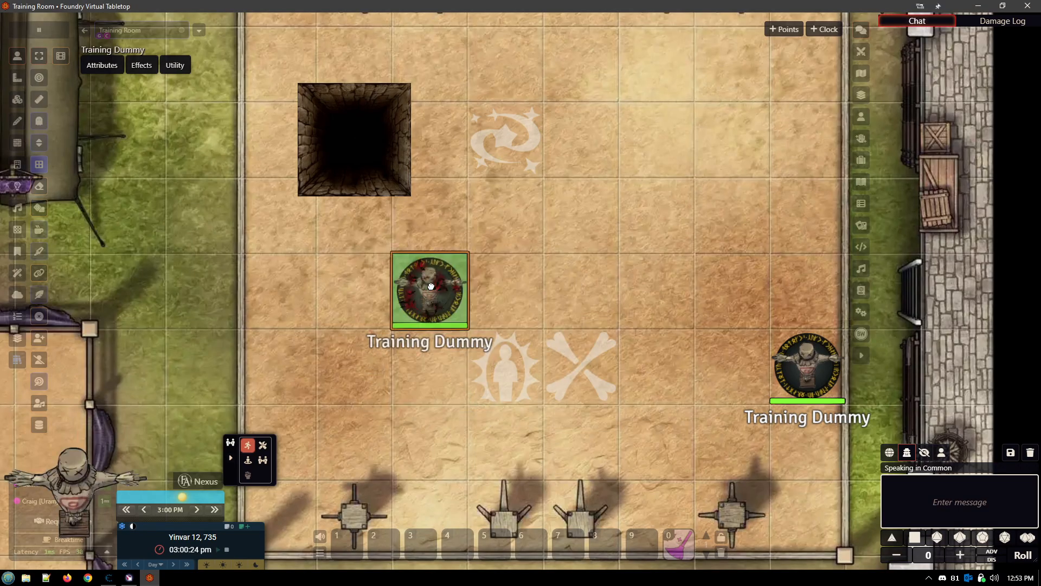
# - Open the Run Macro action among the trigger actions of the glowing-figure tile
pyautogui.click(17, 99)
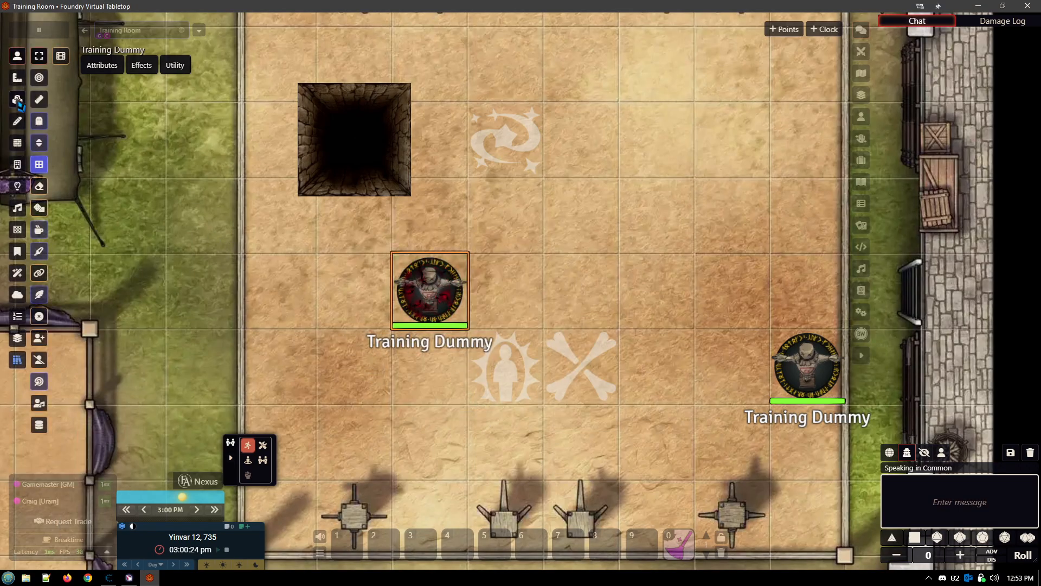
pyautogui.click(507, 374)
pyautogui.doubleClick(506, 373)
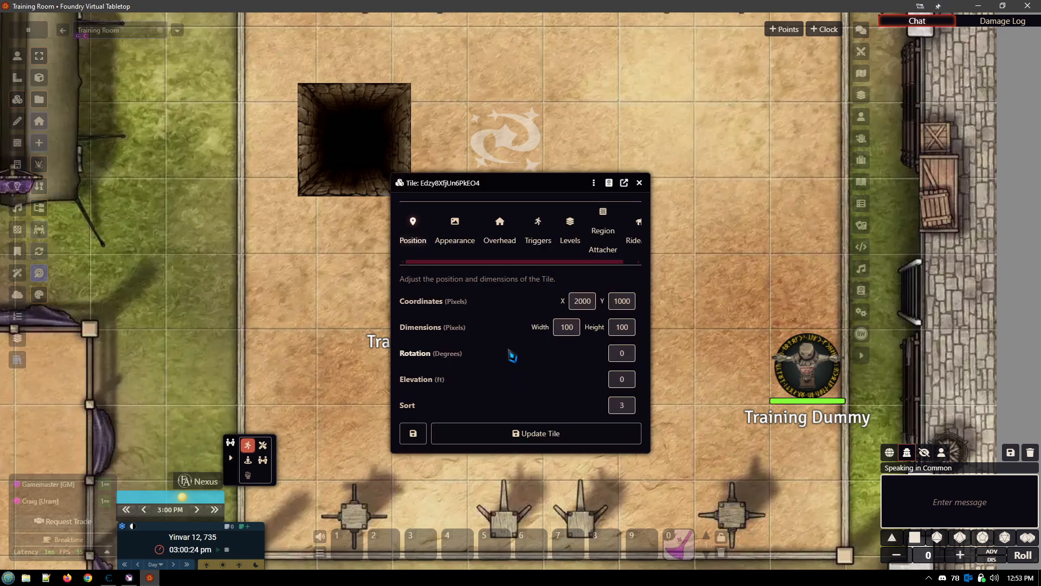
pyautogui.click(537, 239)
pyautogui.click(518, 253)
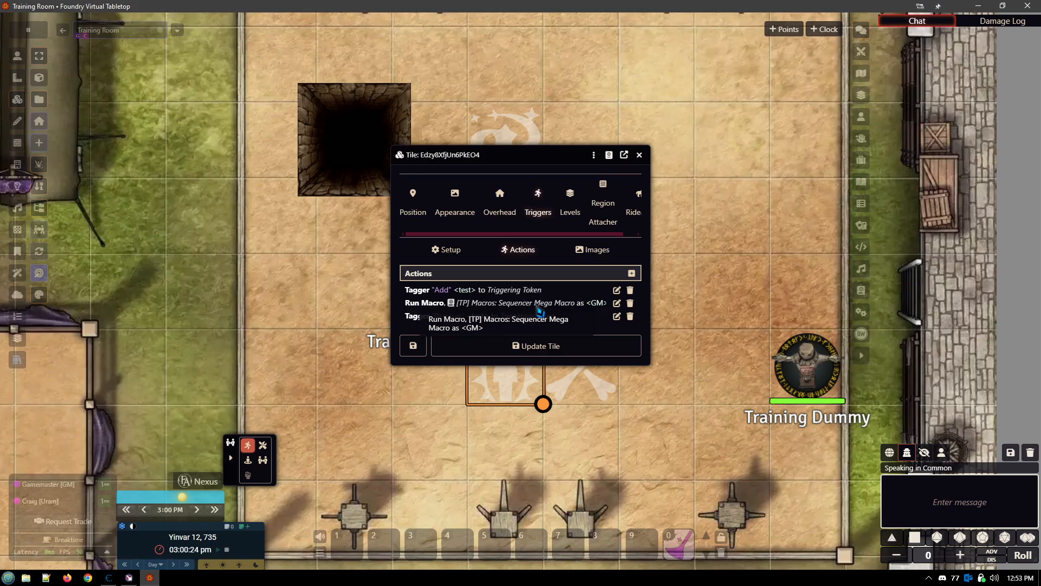
pyautogui.click(617, 303)
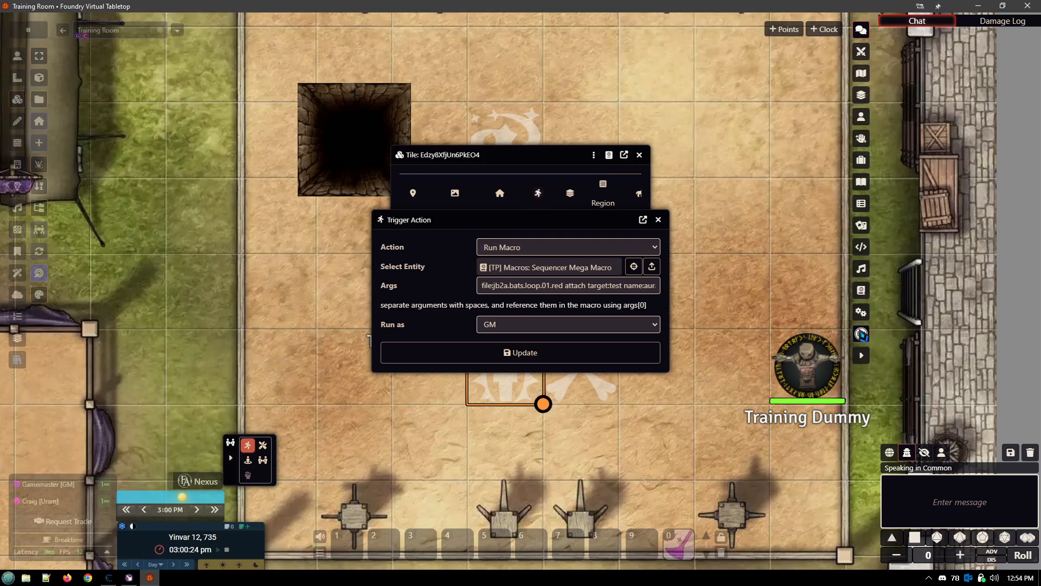
# - Read the Sequencer Mega Macro guide in the Traps & Puzzles documentation compendium, covering its argument syntax and transforms
pyautogui.click(861, 291)
pyautogui.scroll(-5, 984, 351)
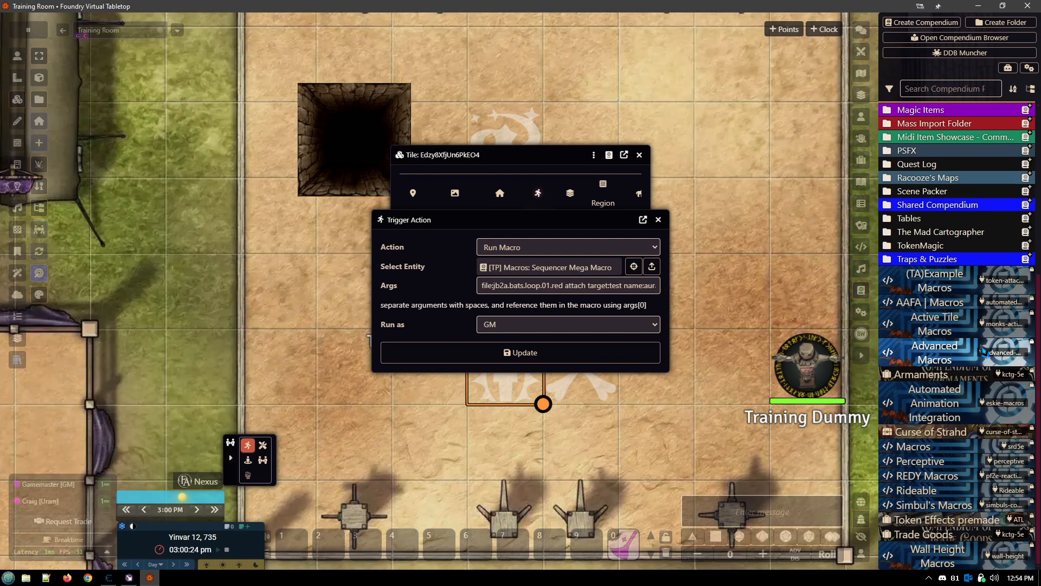
pyautogui.click(920, 261)
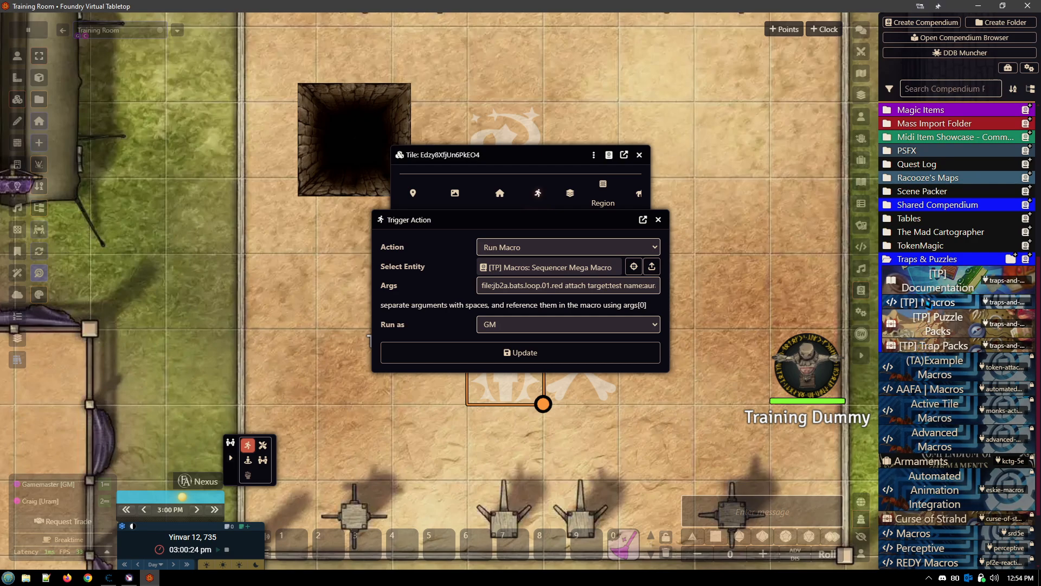
pyautogui.click(936, 281)
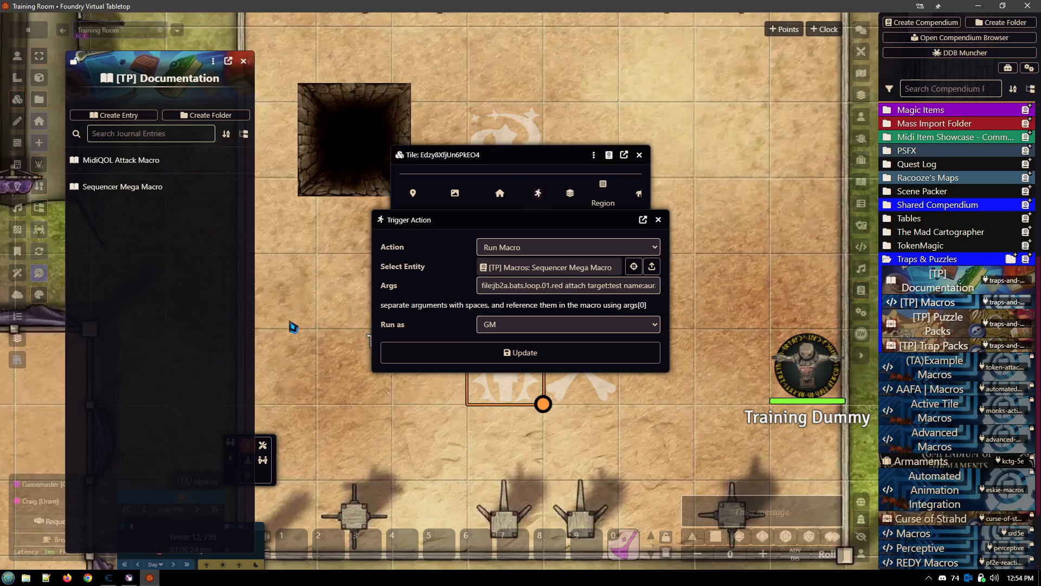
pyautogui.click(134, 196)
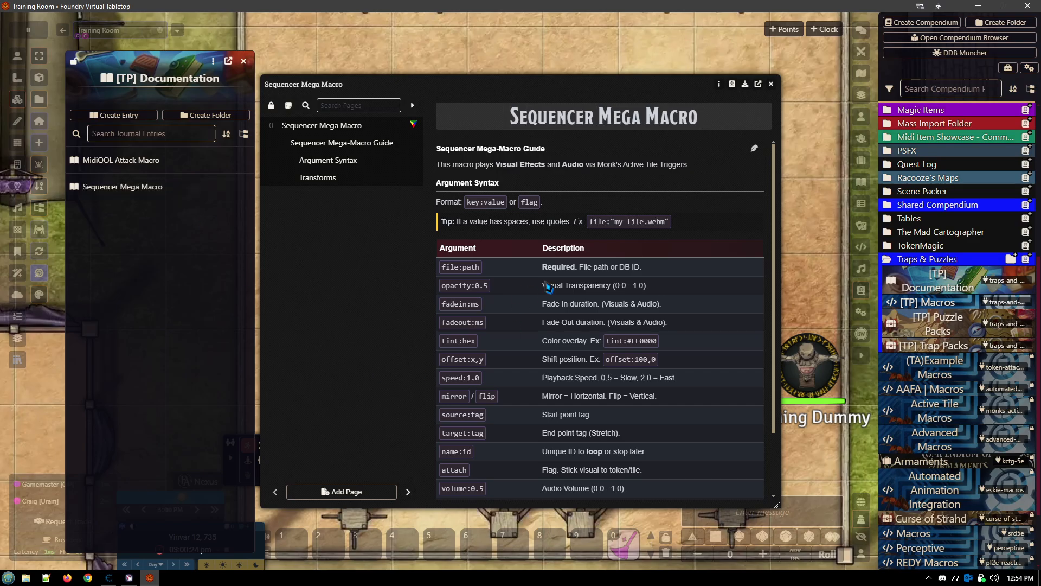
pyautogui.scroll(-2, 566, 287)
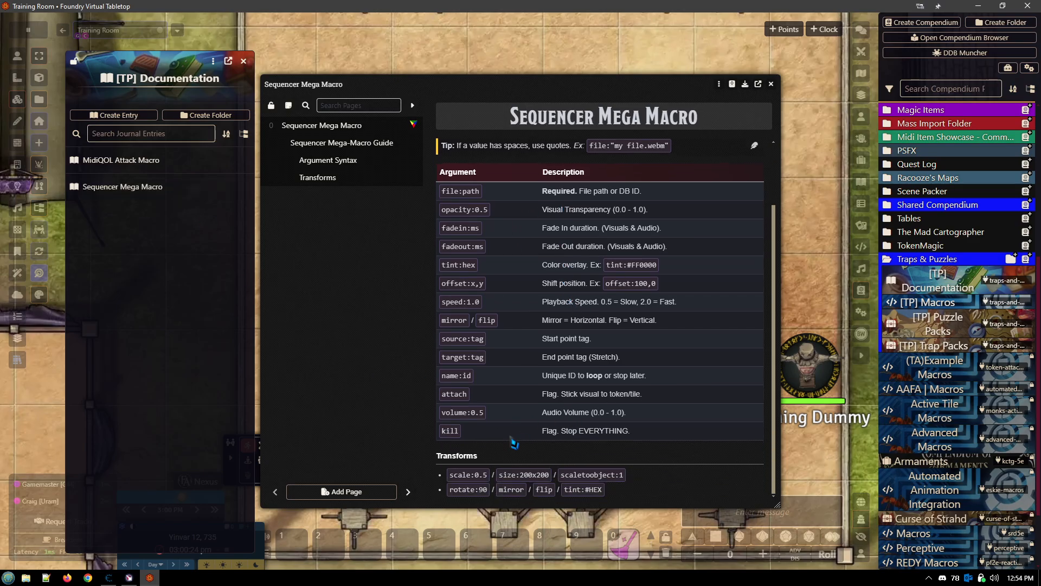
pyautogui.scroll(2, 509, 441)
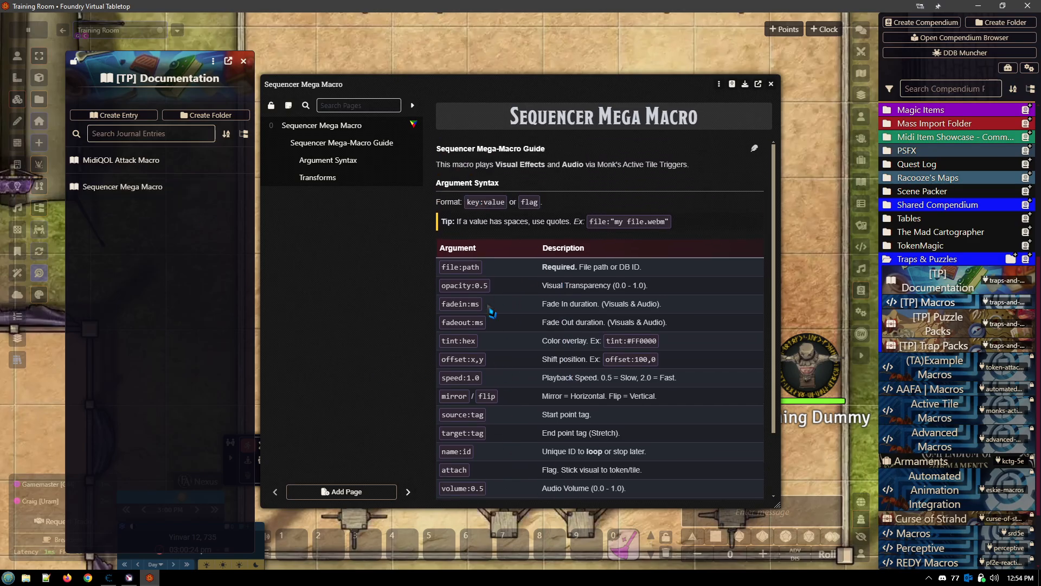
pyautogui.scroll(-2, 498, 296)
pyautogui.scroll(2, 524, 349)
pyautogui.click(770, 85)
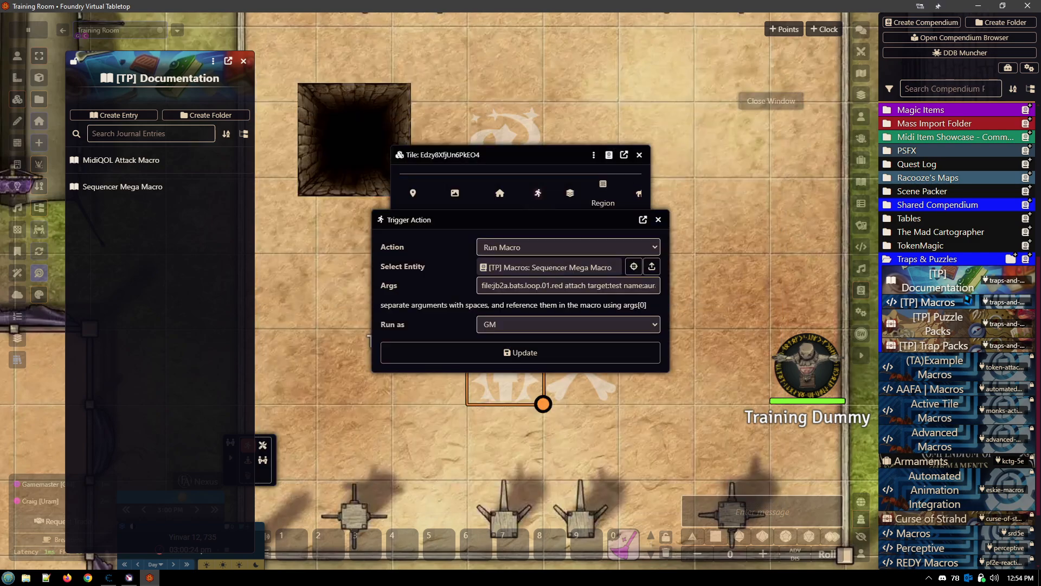
# - Examine the Sequencer Mega Macro script in the [TP] Macros compendium, reviewing its usage notes, argument reference and examples in an enlarged window
pyautogui.click(928, 302)
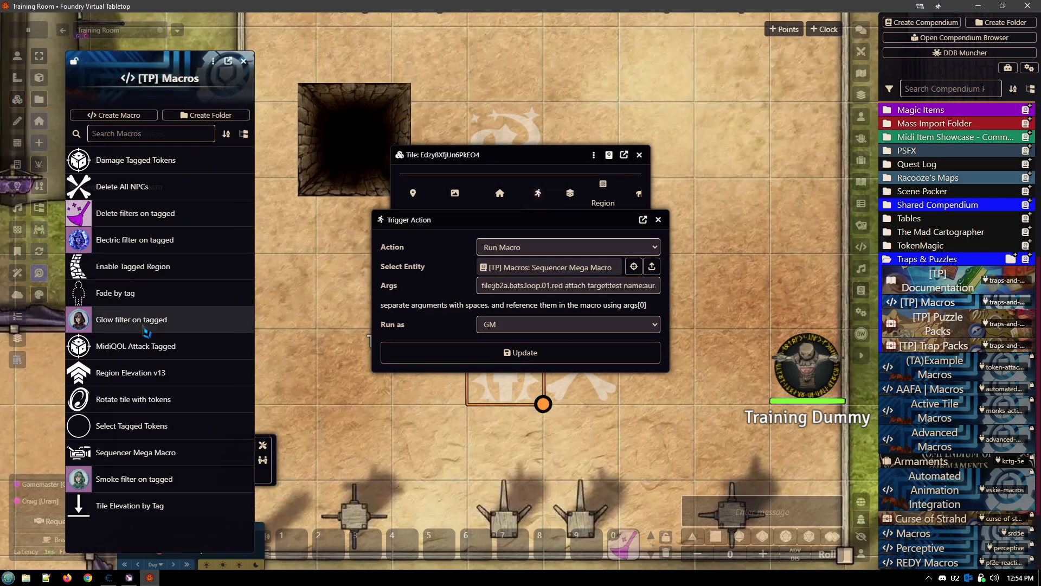
pyautogui.click(130, 453)
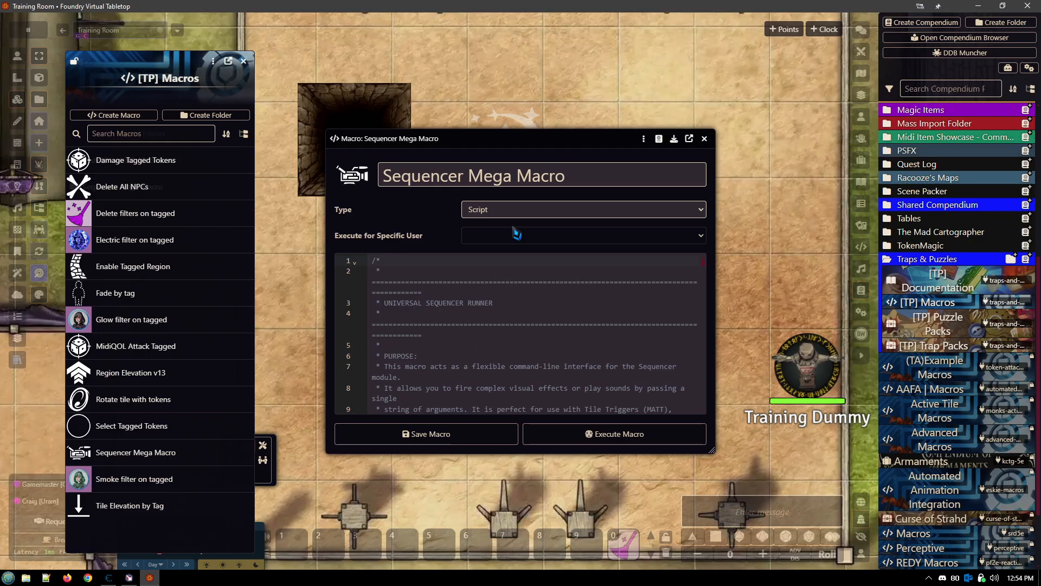
pyautogui.moveTo(533, 146); pyautogui.dragTo(397, 31)
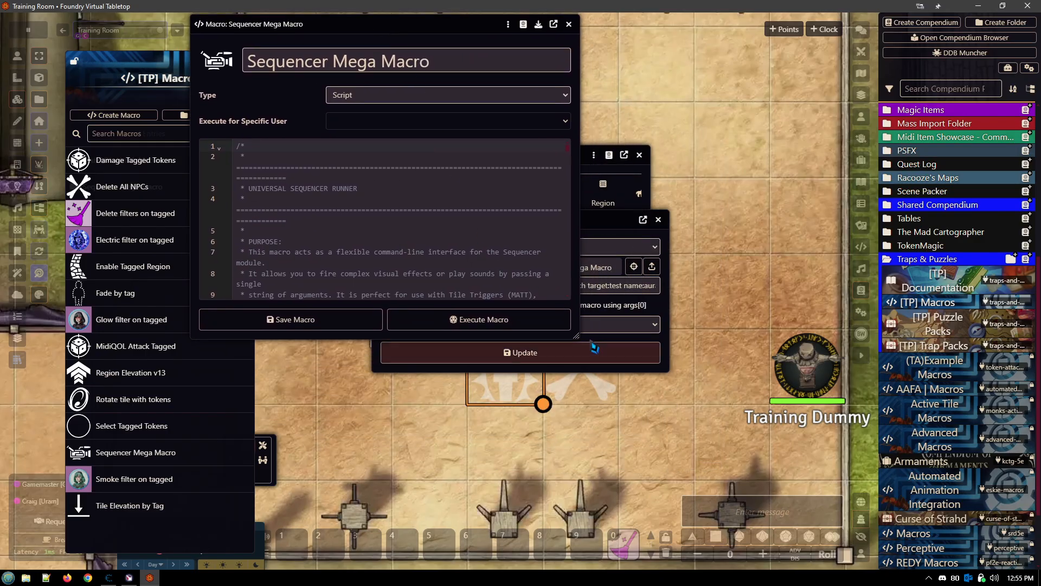
pyautogui.moveTo(577, 339); pyautogui.dragTo(908, 525)
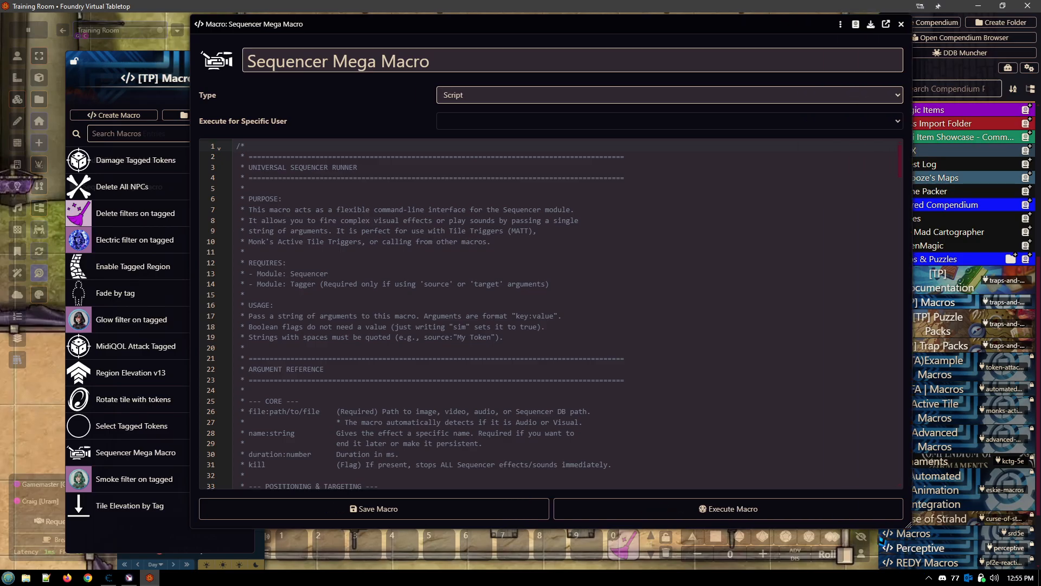
pyautogui.scroll(-3, 586, 348)
pyautogui.scroll(-10, 587, 348)
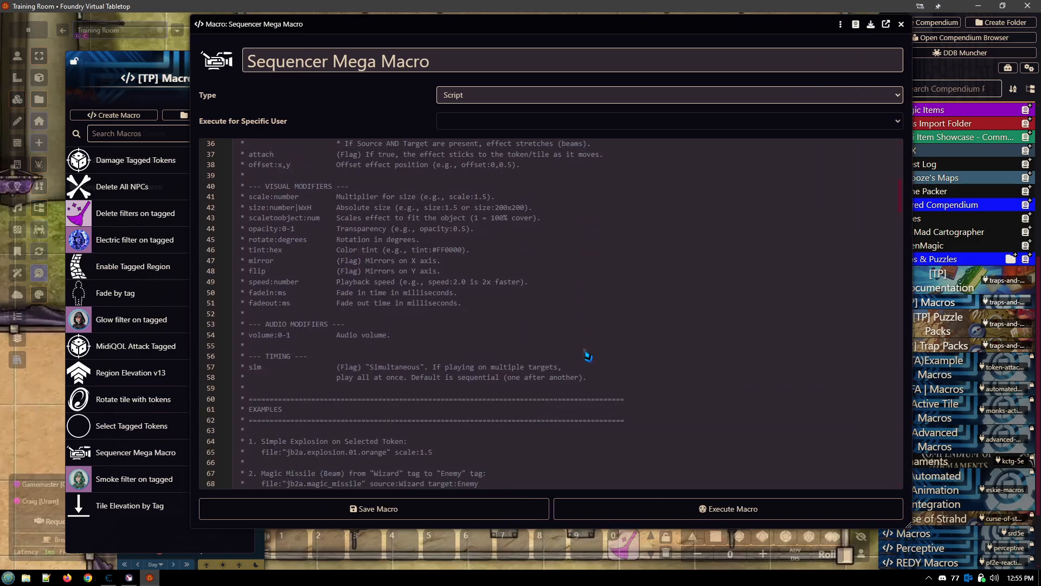
pyautogui.scroll(12, 586, 355)
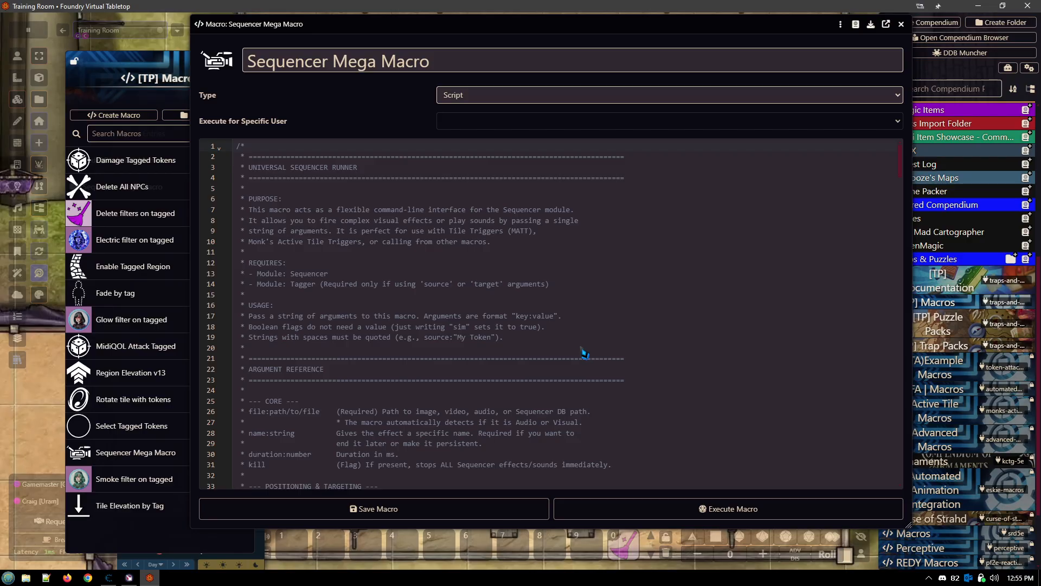
pyautogui.click(901, 25)
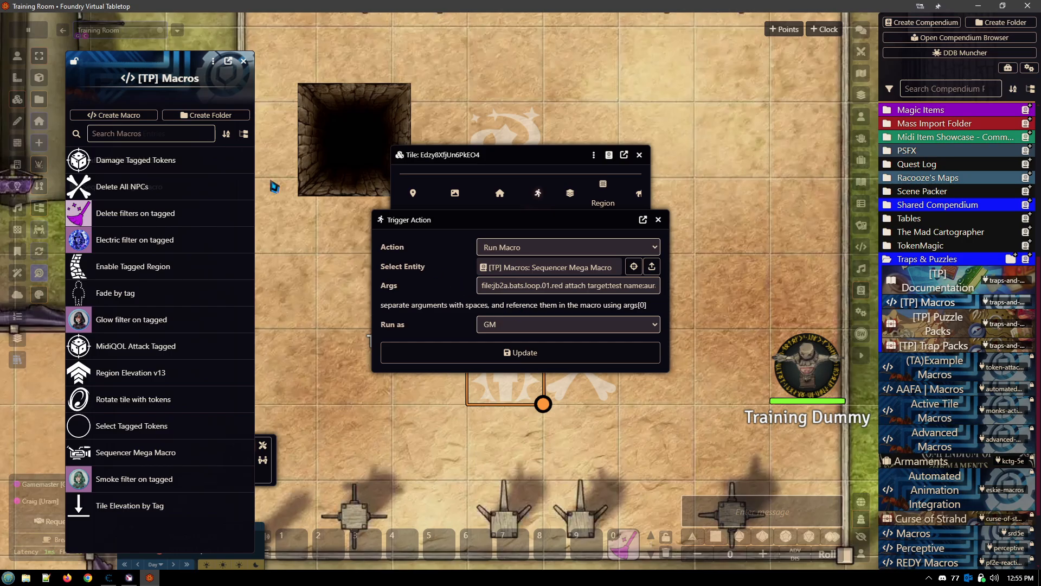
# - Open the Sequencer Database Viewer from the token controls and review its effects and available packs
pyautogui.click(19, 60)
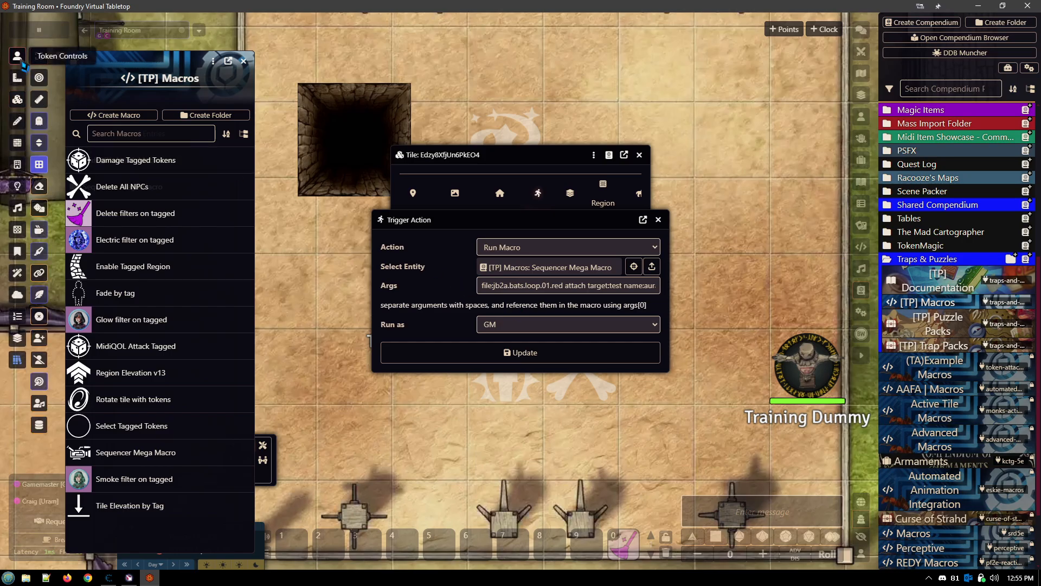
pyautogui.click(39, 425)
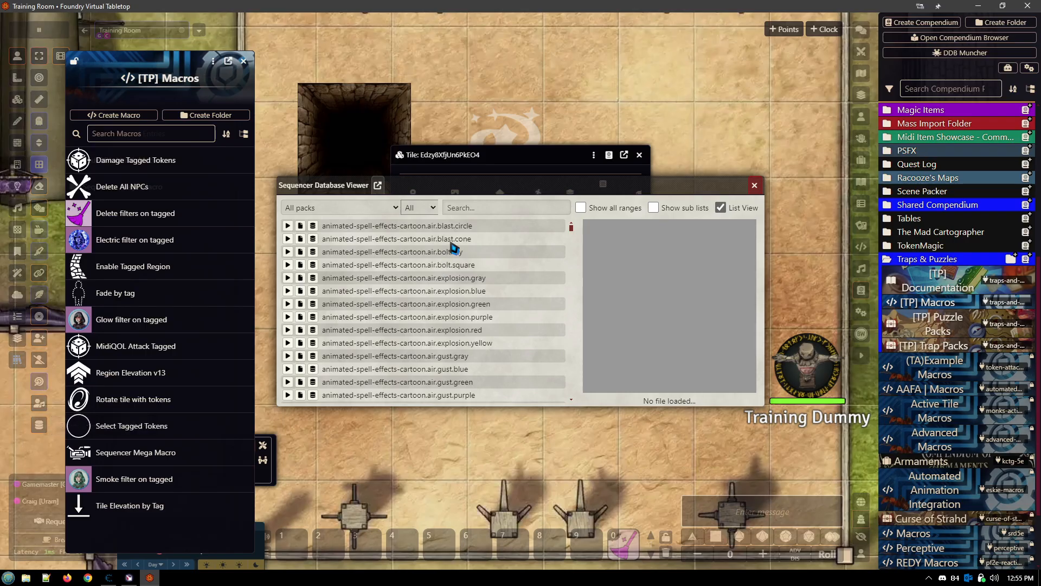
pyautogui.scroll(-7, 447, 270)
pyautogui.scroll(8, 447, 271)
pyautogui.click(394, 209)
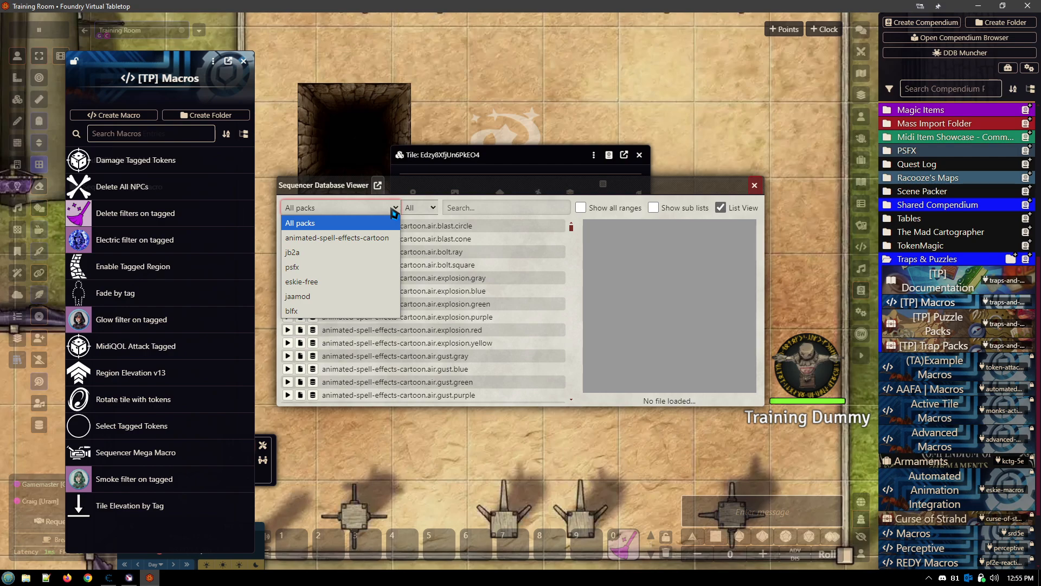
pyautogui.click(395, 211)
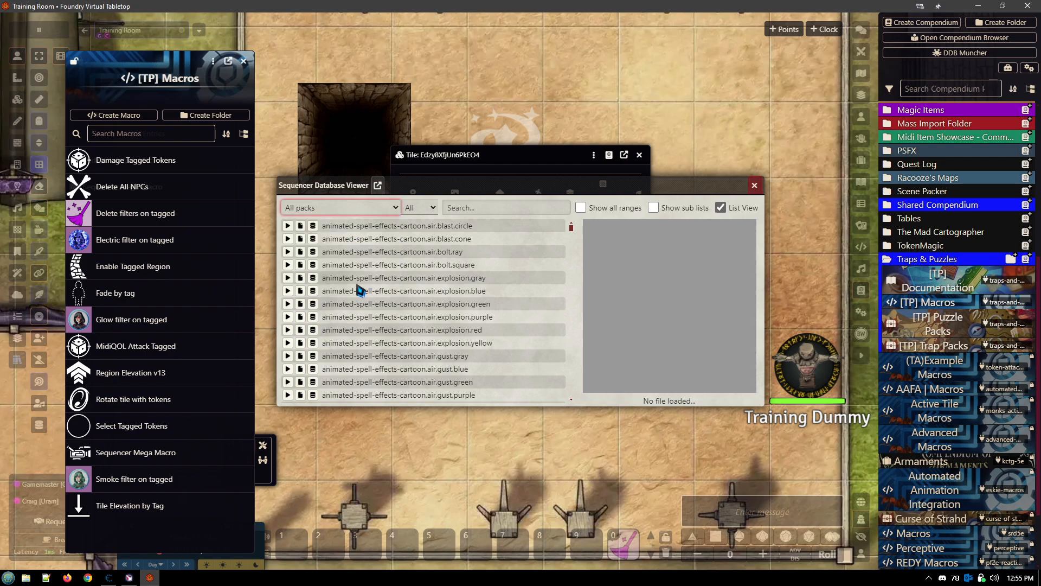
# - Search the effects for "sword", preview jb2a.greatsword.melee.standard.white, copy its database path, and close the viewer
pyautogui.click(488, 210)
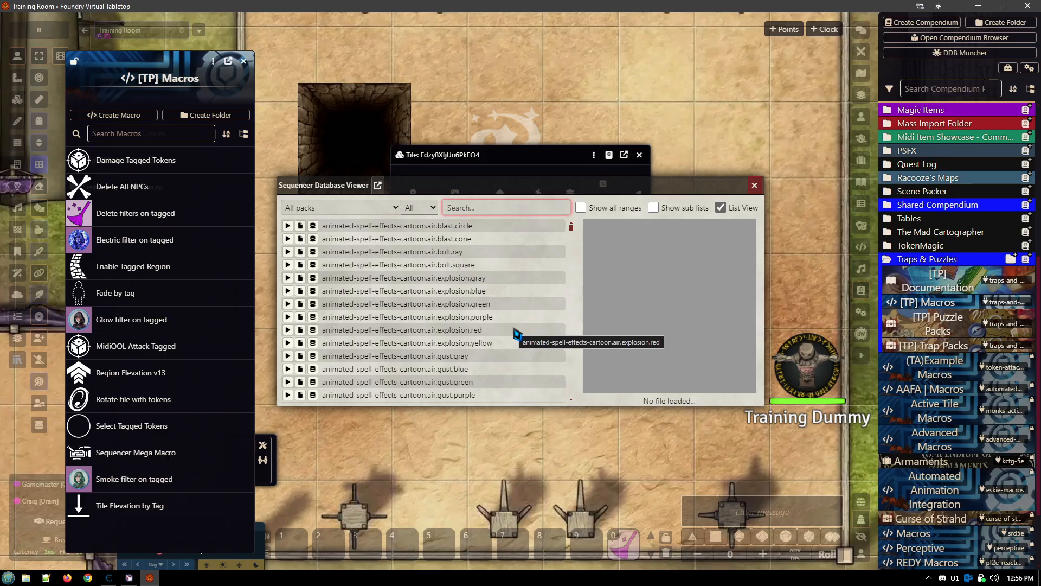
pyautogui.write('sword')
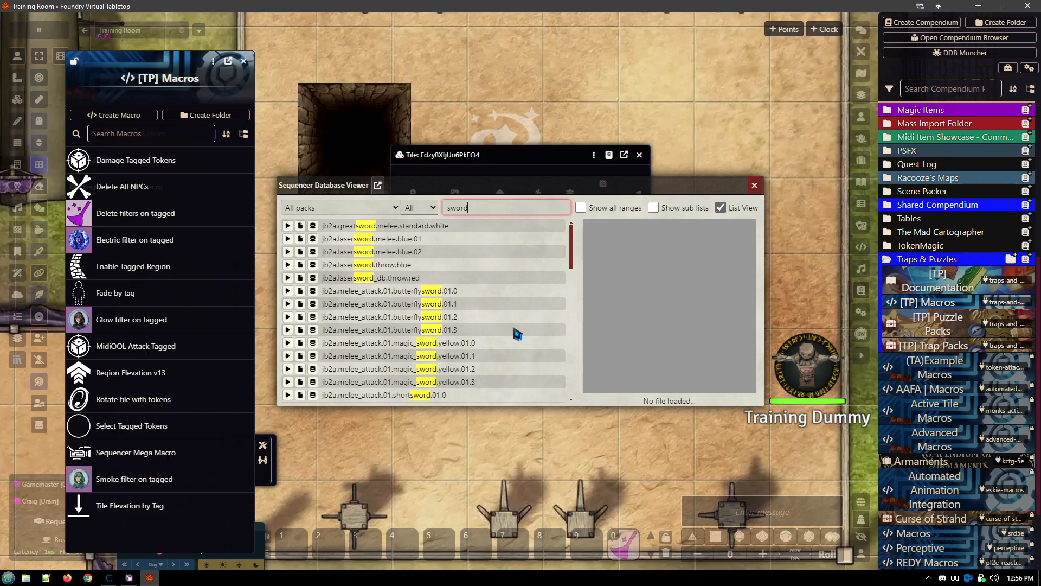
pyautogui.scroll(-2, 479, 288)
pyautogui.scroll(2, 479, 288)
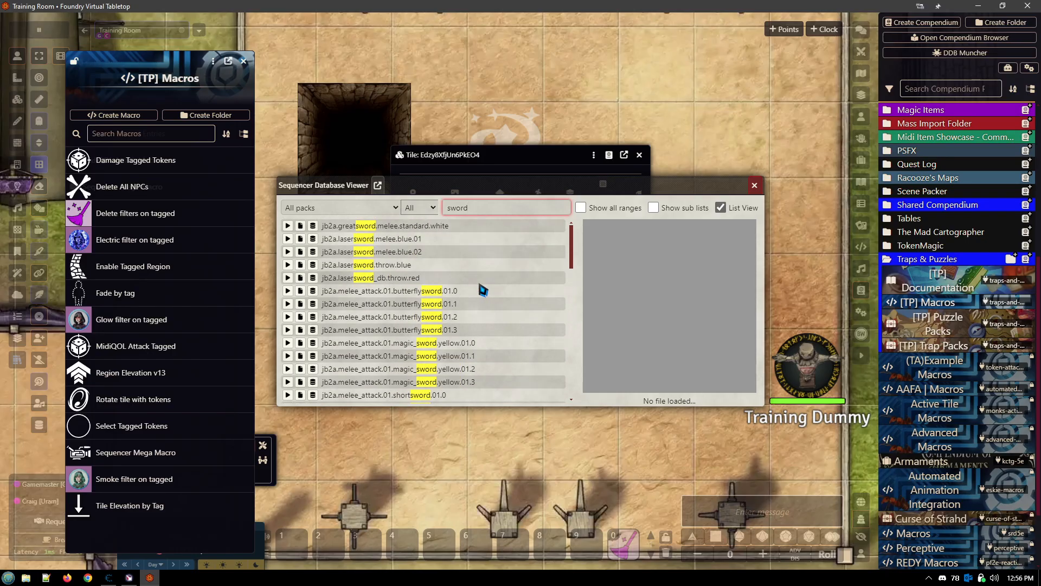
pyautogui.click(287, 226)
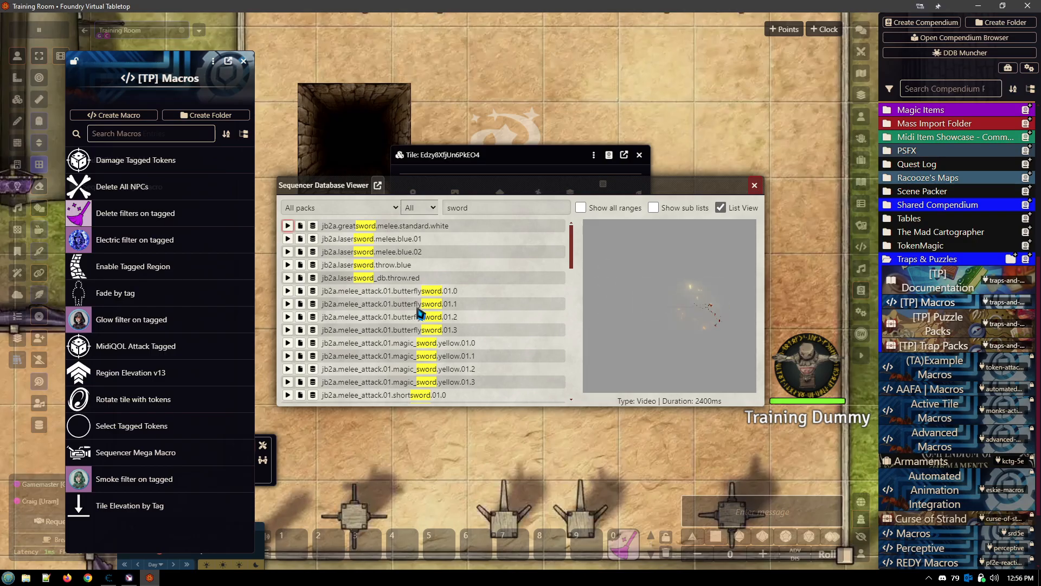
pyautogui.click(313, 226)
pyautogui.click(755, 185)
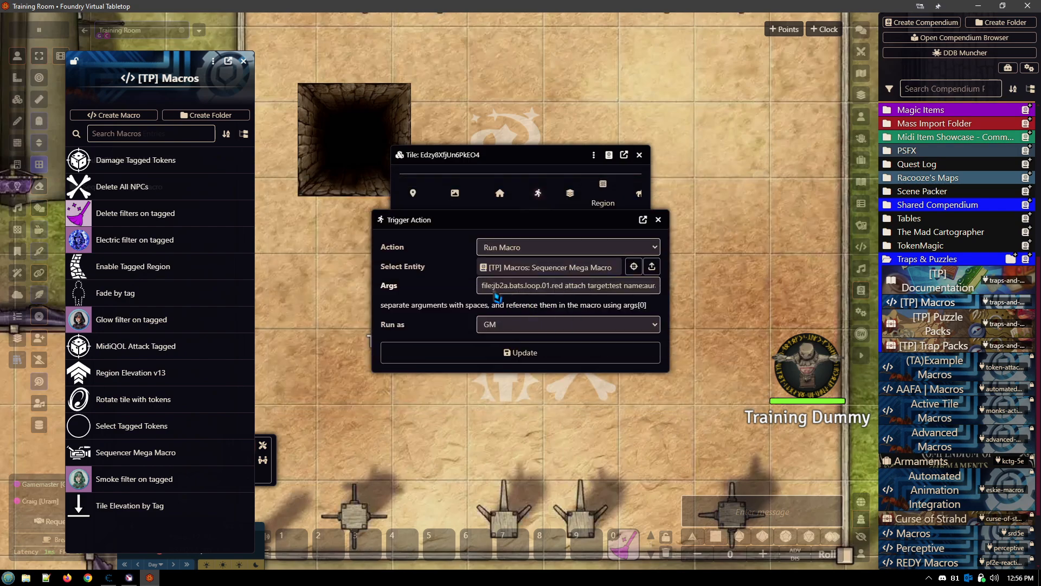
# - Try wrapping the jb2a.bats.loop.01.red file path in the Args with double quotation marks, and close the Trigger Action without updating it
pyautogui.click(563, 291)
pyautogui.write('"')
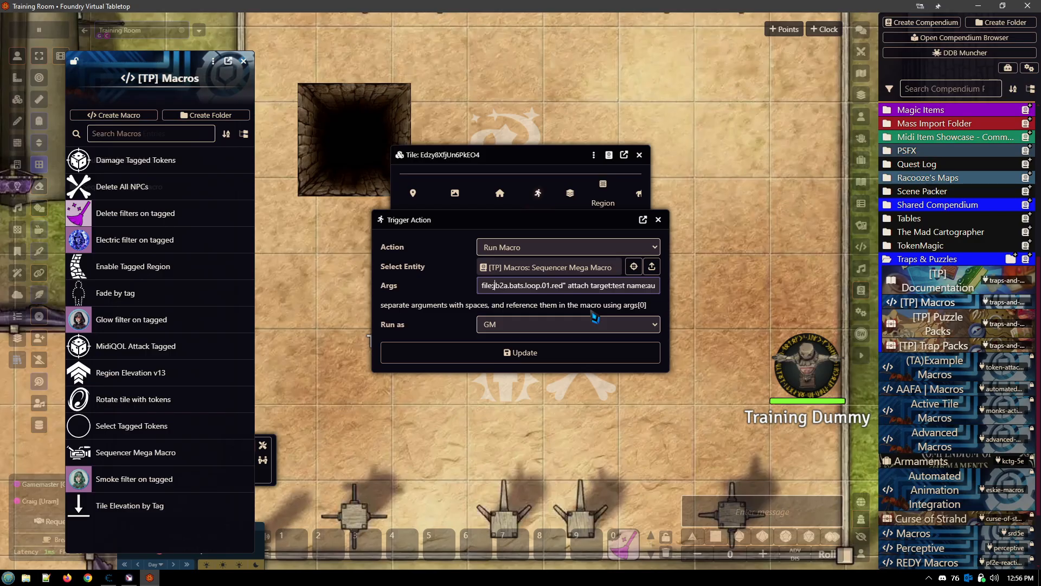
pyautogui.write('"')
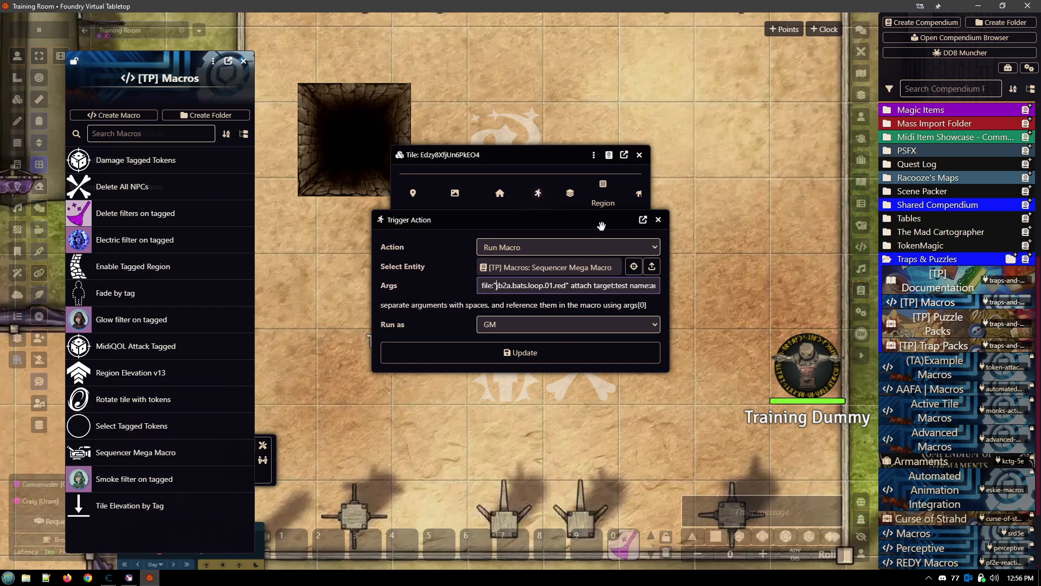
pyautogui.click(658, 219)
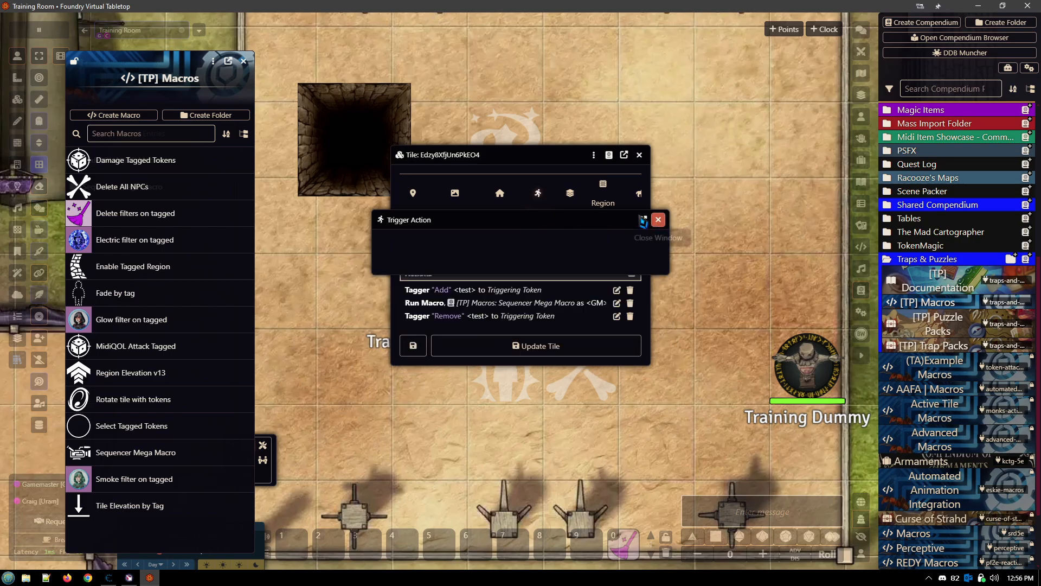
# - Remove the attach argument from the Sequencer Mega Macro's Args in the tile's Run Macro action, and update the action and the tile
pyautogui.moveTo(533, 156); pyautogui.dragTo(784, 142)
pyautogui.moveTo(436, 293)
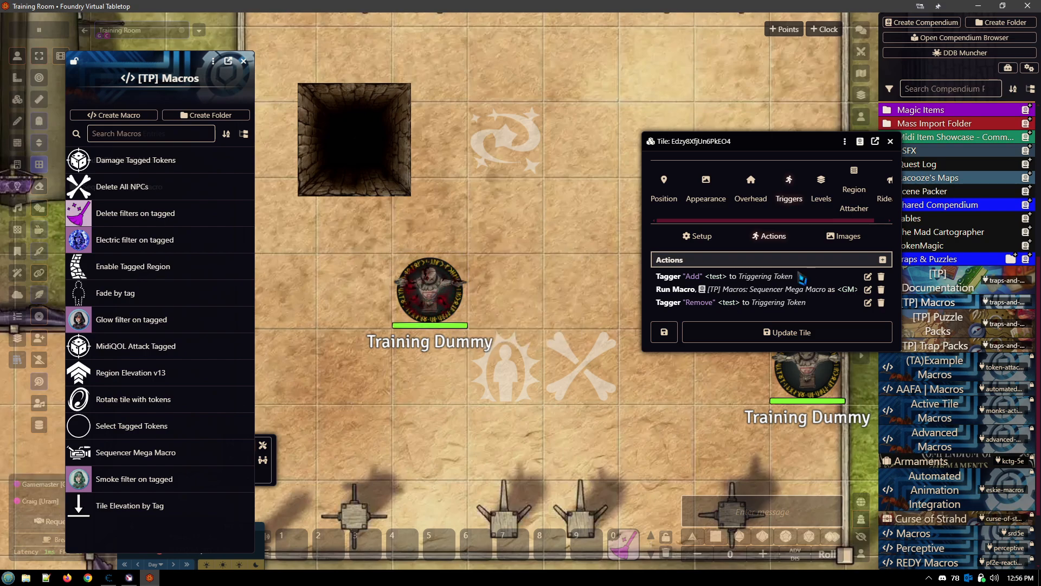
pyautogui.click(868, 289)
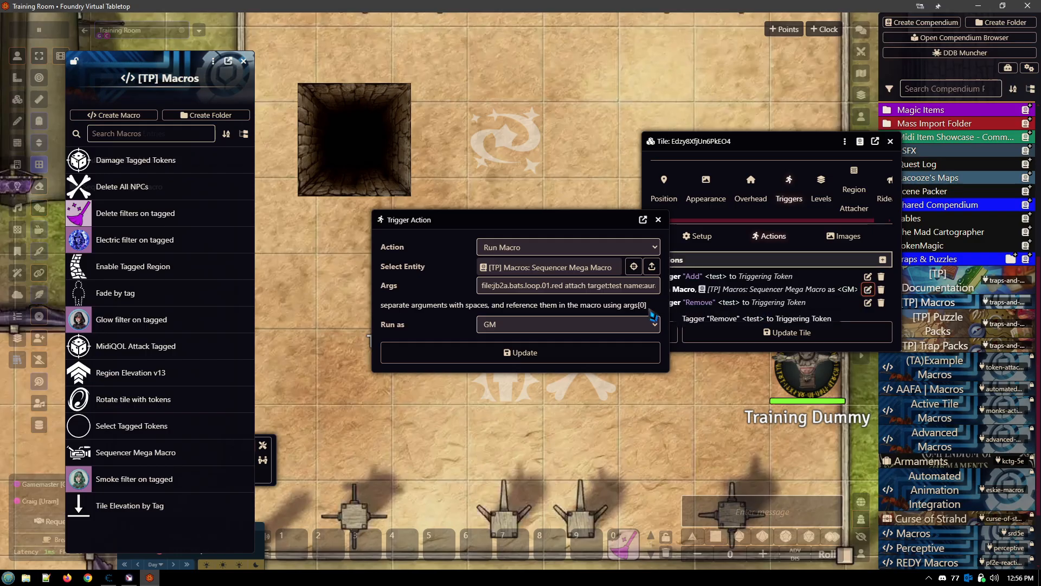
pyautogui.click(589, 289)
pyautogui.press('BackSpace')
pyautogui.press('BackSpace')
pyautogui.press('BackSpace')
pyautogui.press('BackSpace')
pyautogui.press('BackSpace')
pyautogui.press('BackSpace')
pyautogui.press('BackSpace')
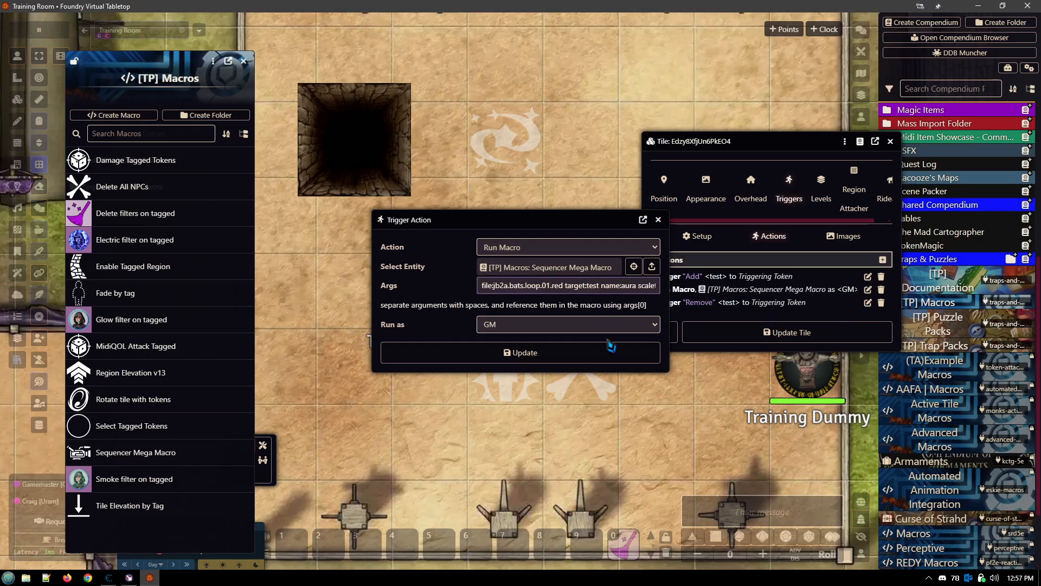
pyautogui.click(611, 352)
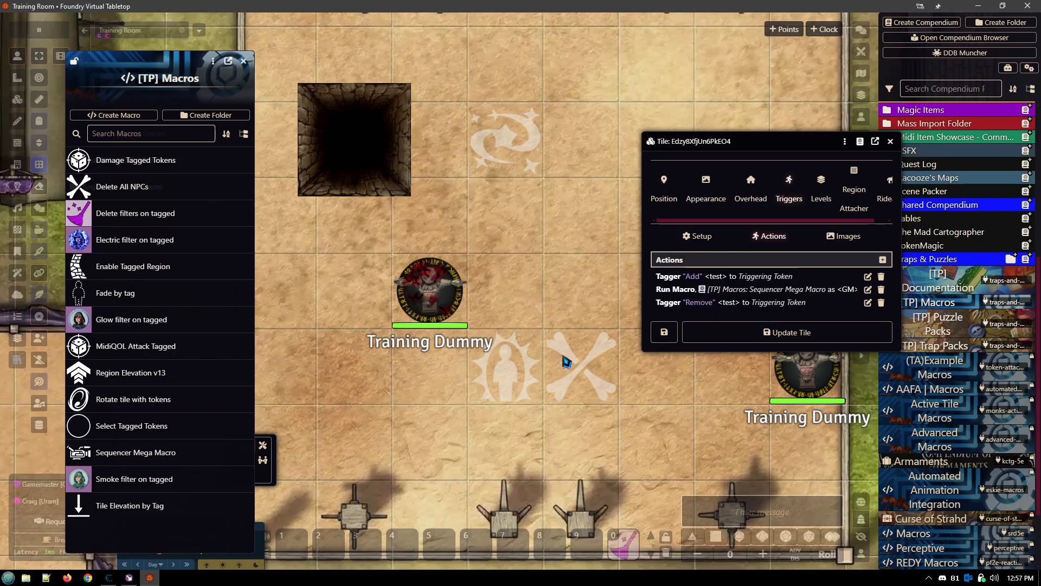
pyautogui.click(757, 340)
# - Test the updated trigger by moving the Training Dummy token across the tiles and back to the square above the bats effect tile
pyautogui.moveTo(434, 291); pyautogui.dragTo(602, 336)
pyautogui.moveTo(581, 369); pyautogui.dragTo(506, 295)
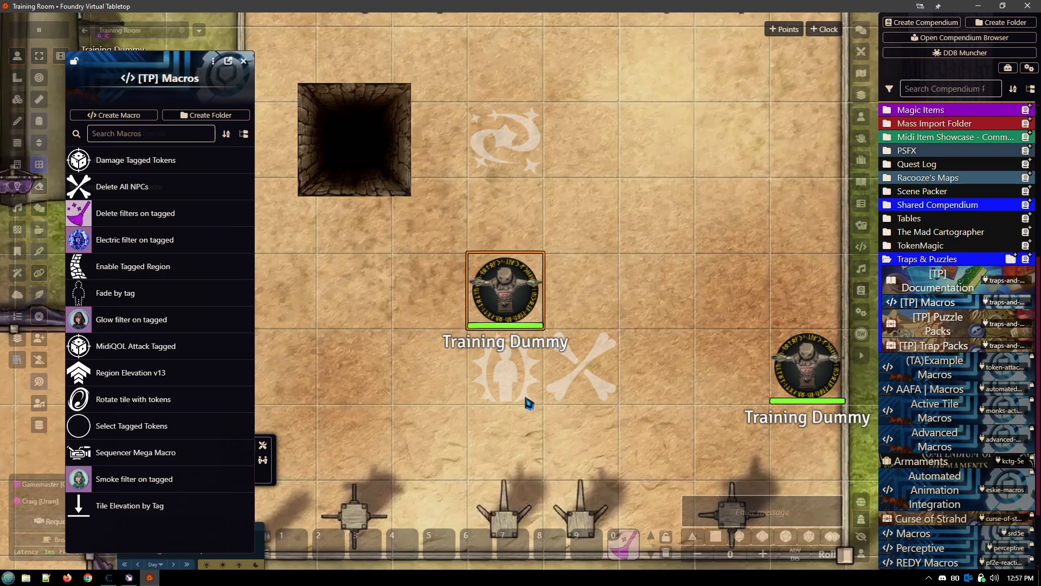
pyautogui.moveTo(519, 329); pyautogui.dragTo(505, 290)
pyautogui.moveTo(515, 374)
pyautogui.moveTo(427, 378)
# - Move the Training Dummy token over the crossed-bones tile to end the aura effect, and return it above the bats effect tile
pyautogui.click(17, 99)
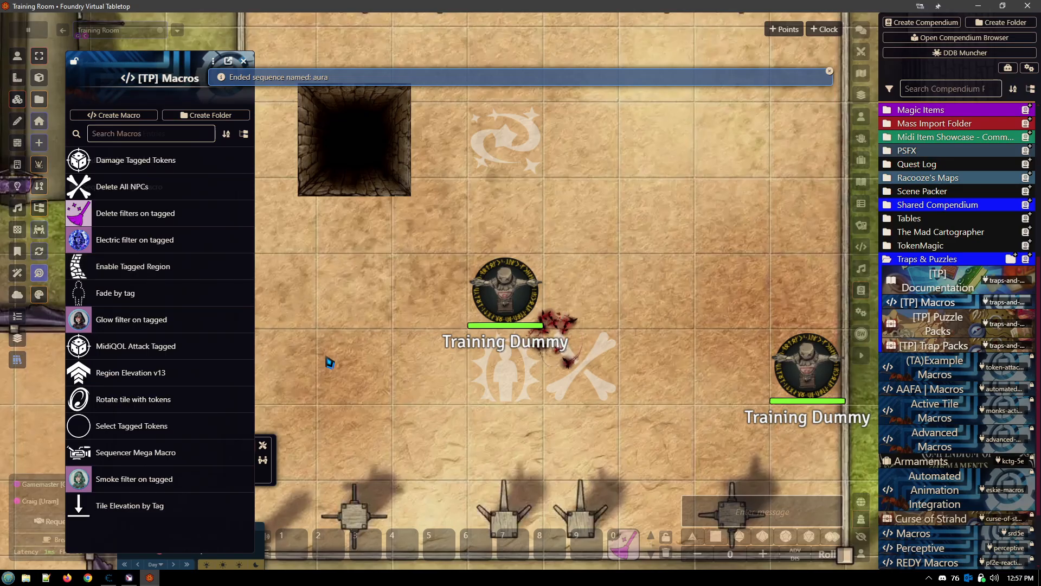
pyautogui.click(18, 56)
pyautogui.moveTo(508, 291); pyautogui.dragTo(572, 296)
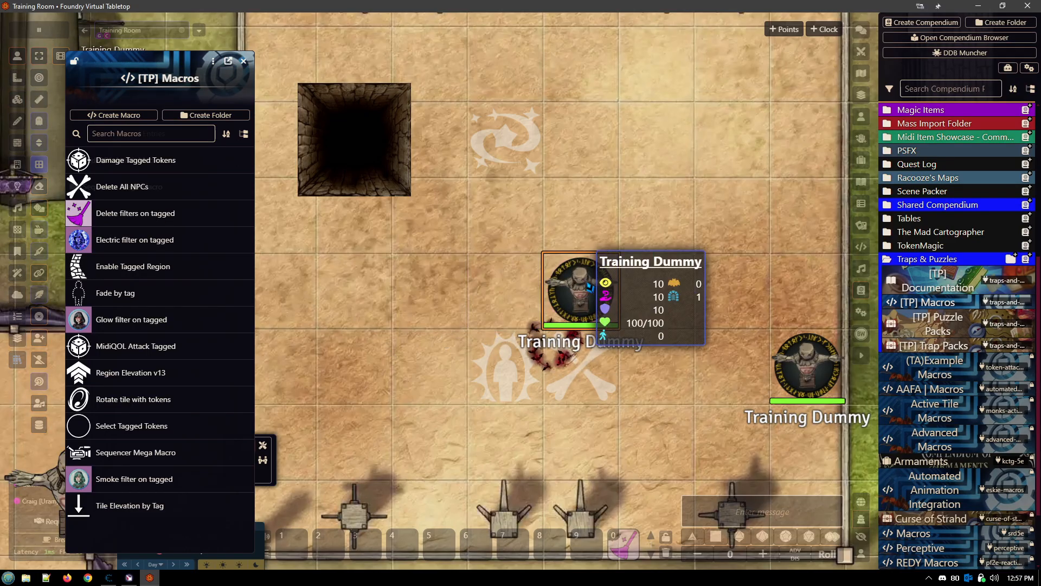
pyautogui.moveTo(582, 346); pyautogui.dragTo(507, 292)
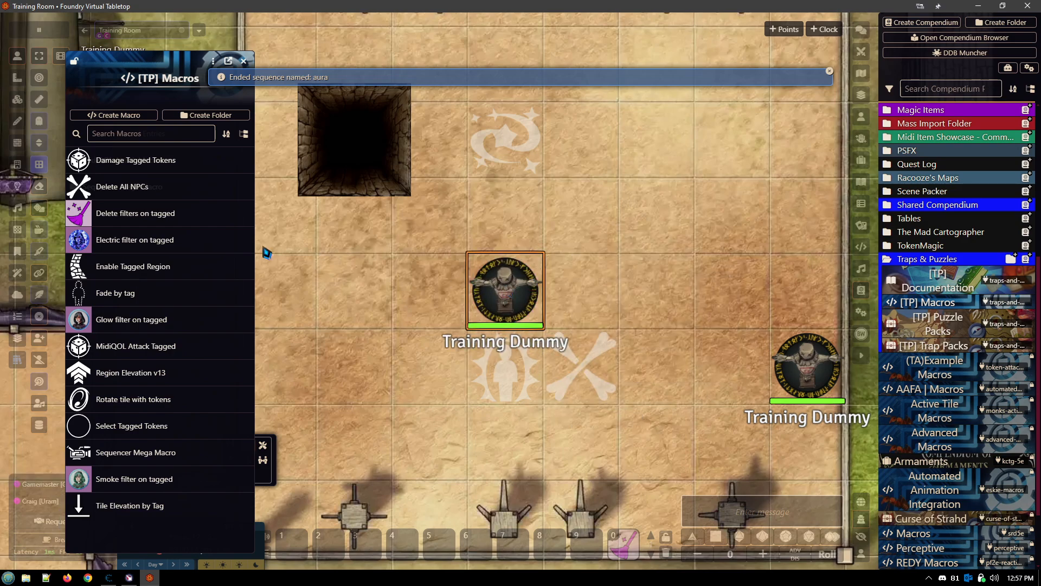
# - Reopen the bats effect tile's Run Macro action and insert attach at the start of its Args
pyautogui.click(18, 99)
pyautogui.click(518, 374)
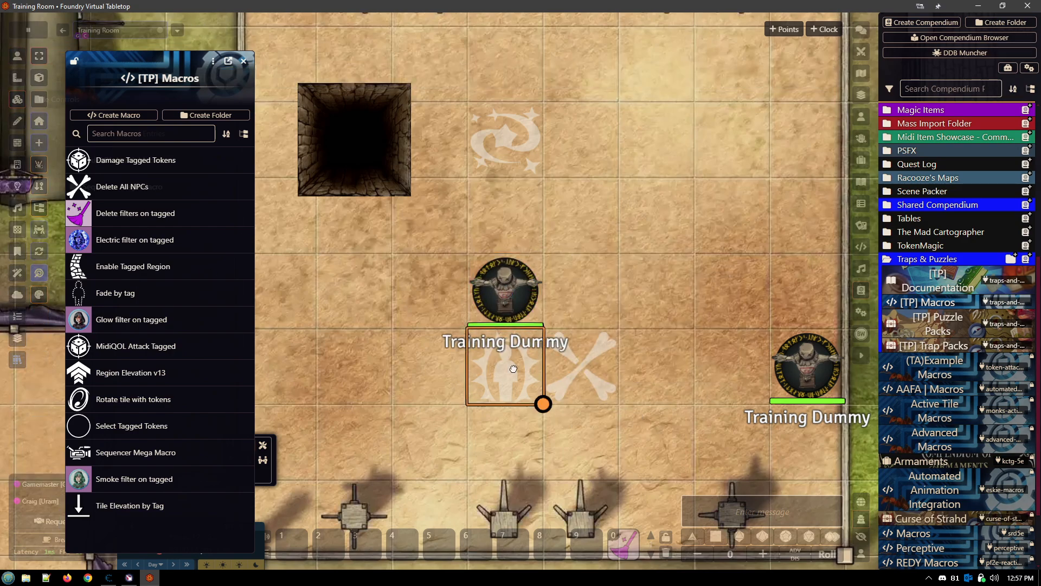
pyautogui.doubleClick(518, 374)
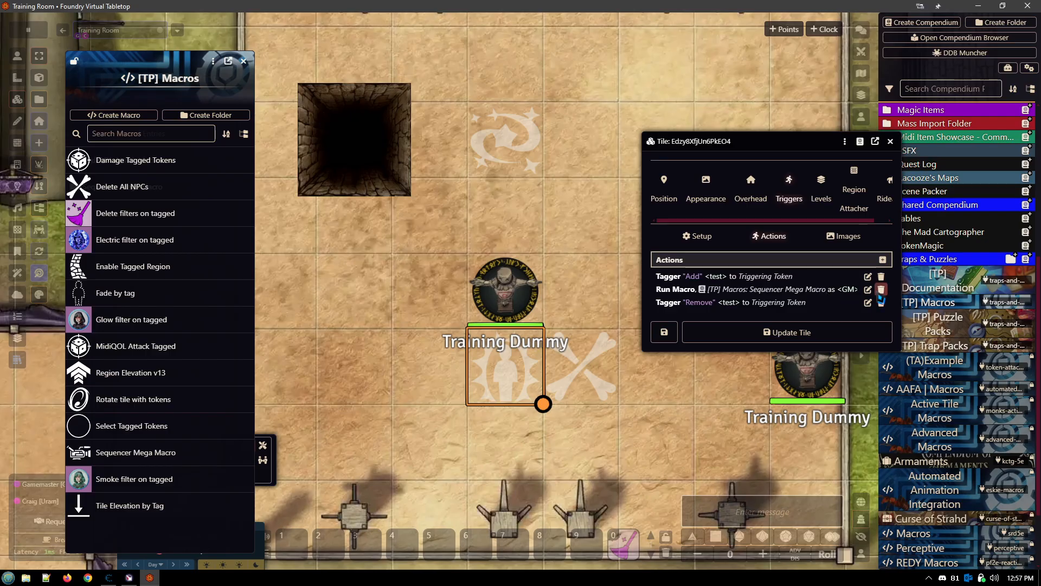
pyautogui.click(867, 289)
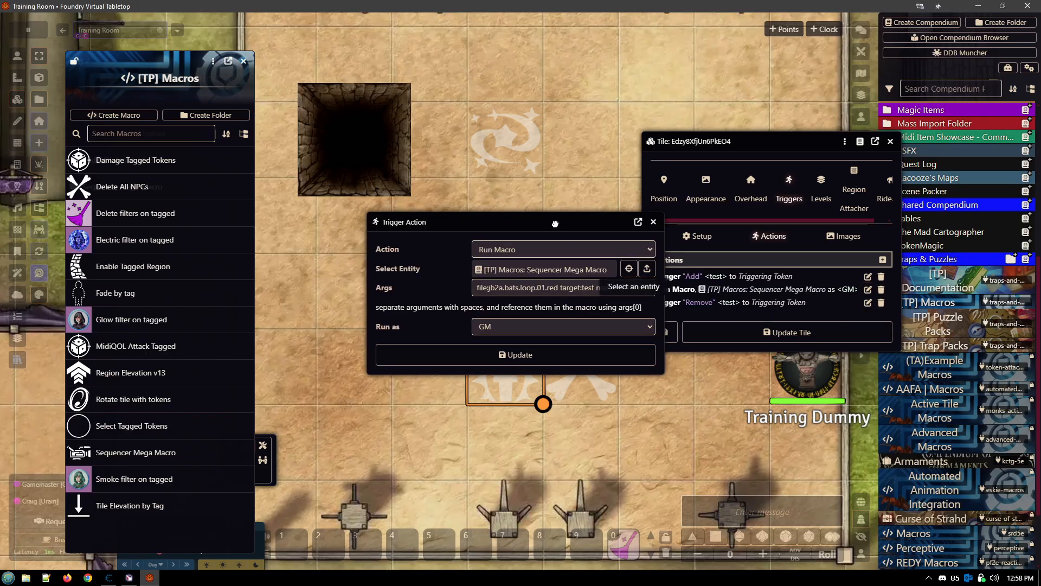
pyautogui.click(523, 293)
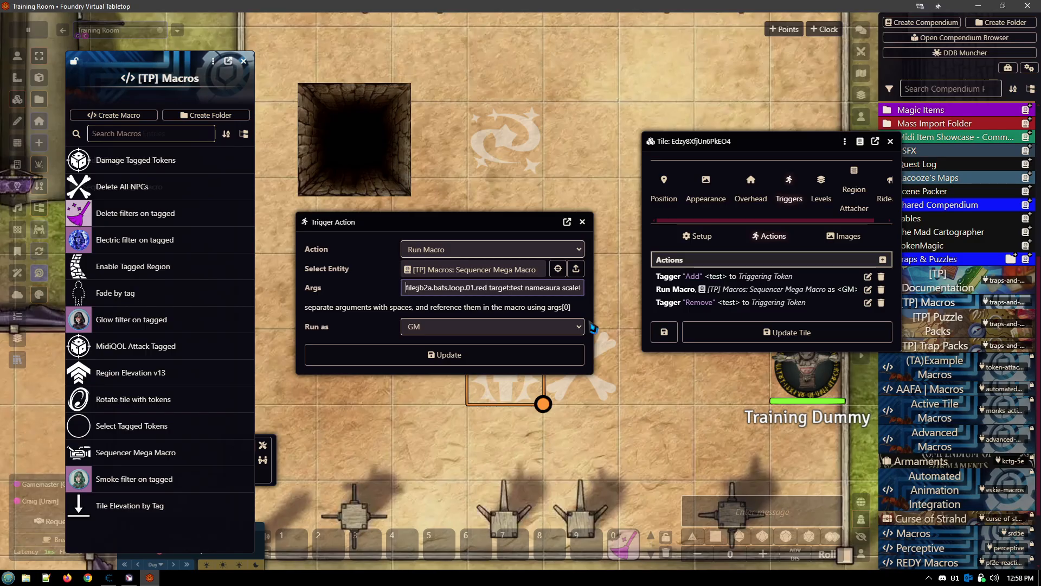
pyautogui.press('Home')
pyautogui.write('attach')
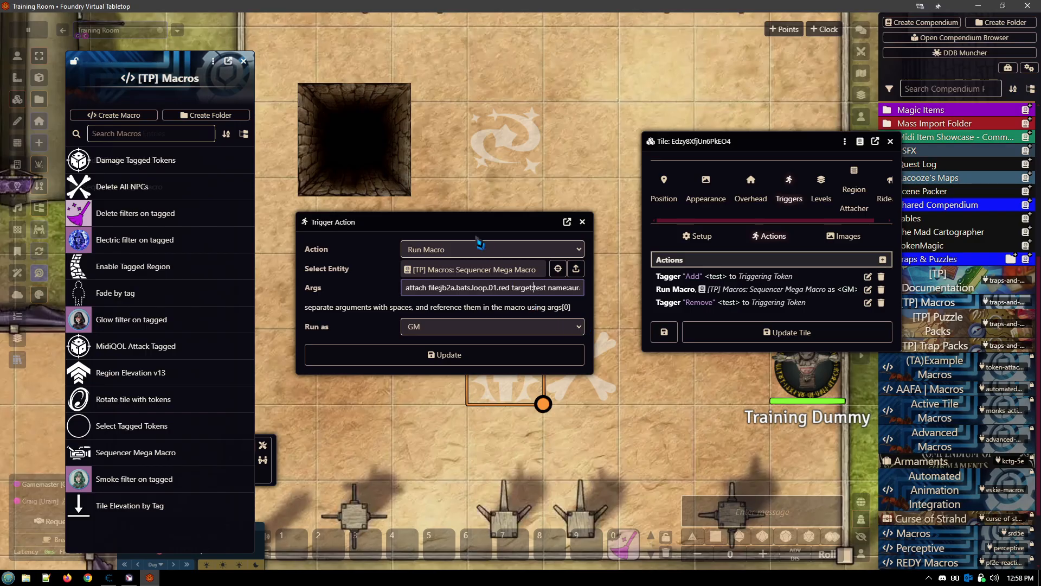
# - Examine the target, name and scaletoobject arguments in the Run Macro Args, and close the action and tile windows without saving
pyautogui.moveTo(454, 215); pyautogui.dragTo(434, 111)
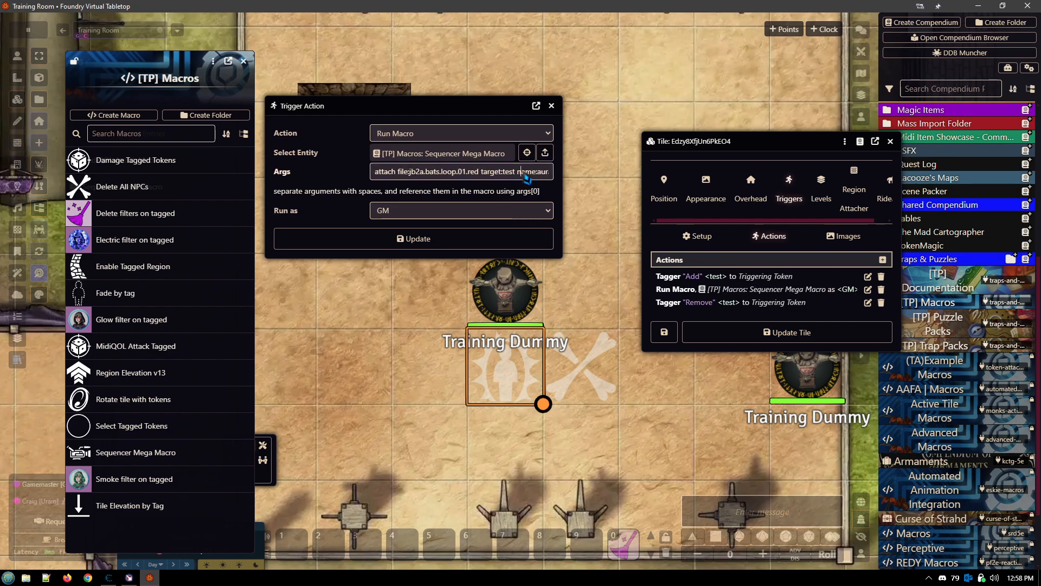
pyautogui.write('scaletoobjec')
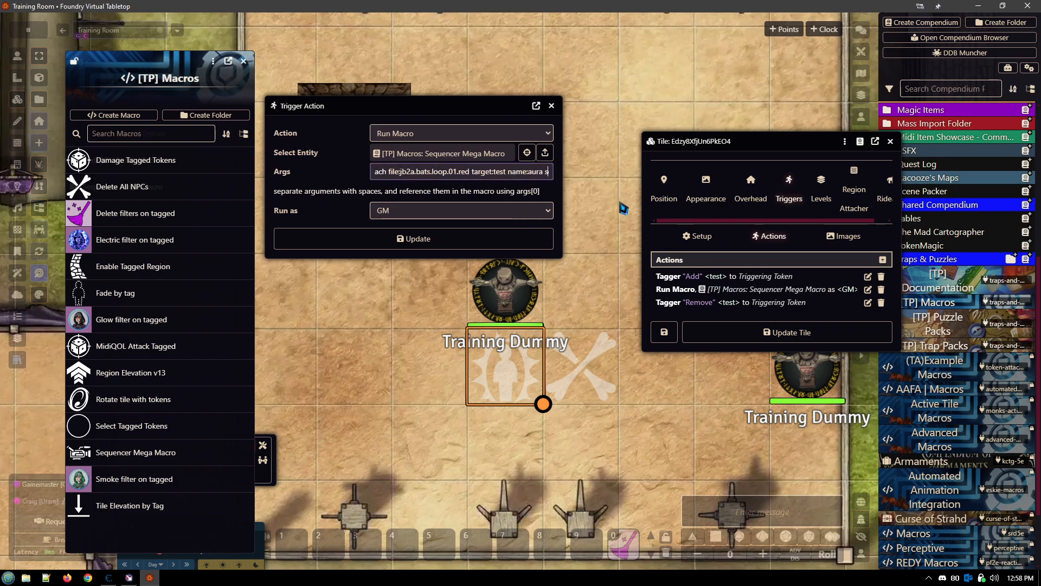
pyautogui.press('Left')
pyautogui.press('Left')
pyautogui.press('Left')
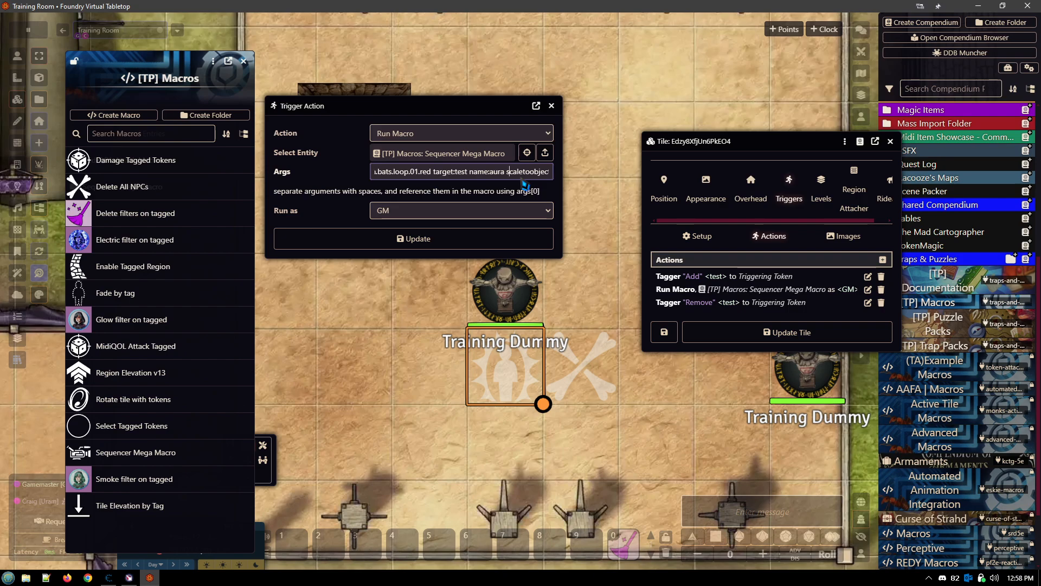
pyautogui.press('Right')
pyautogui.press('Right')
pyautogui.press('Right')
pyautogui.press('Right')
pyautogui.press('Right')
pyautogui.press('Right')
pyautogui.press('Right')
pyautogui.press('Right')
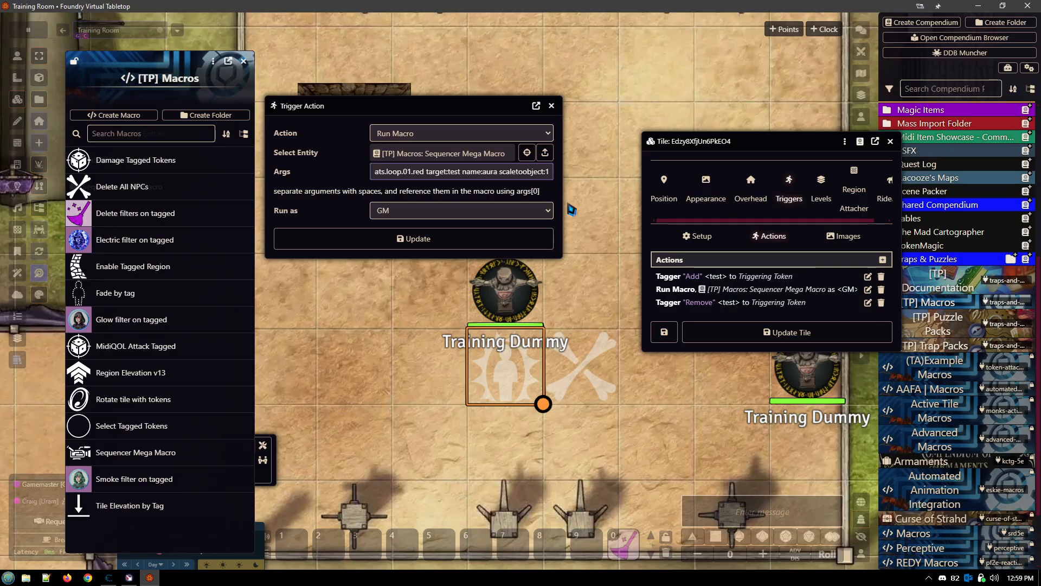
pyautogui.click(551, 106)
pyautogui.click(890, 141)
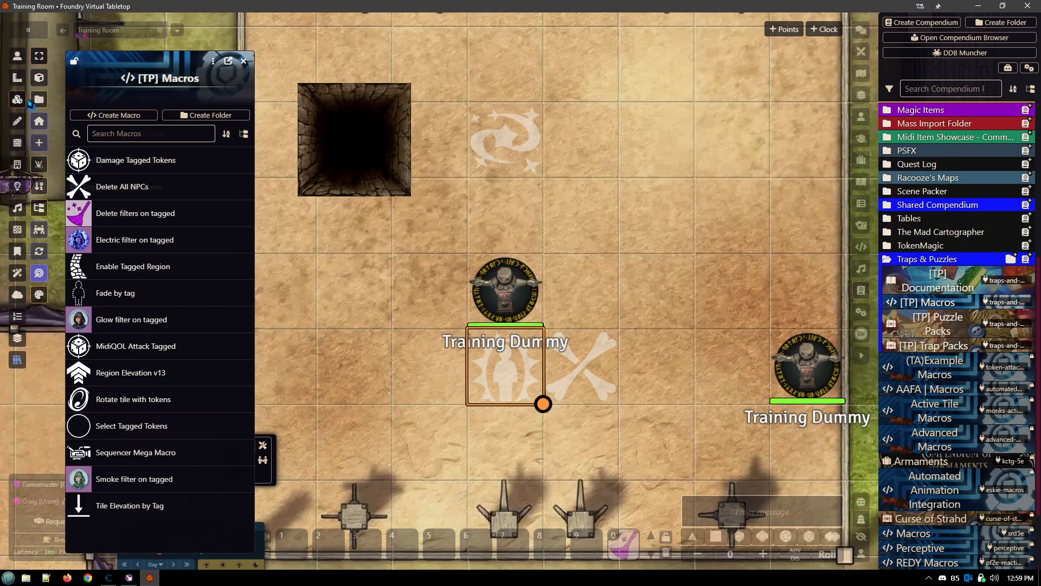
# - Review the Args of the Run Macro action on the crossed-bones tile, and close its windows
pyautogui.doubleClick(607, 356)
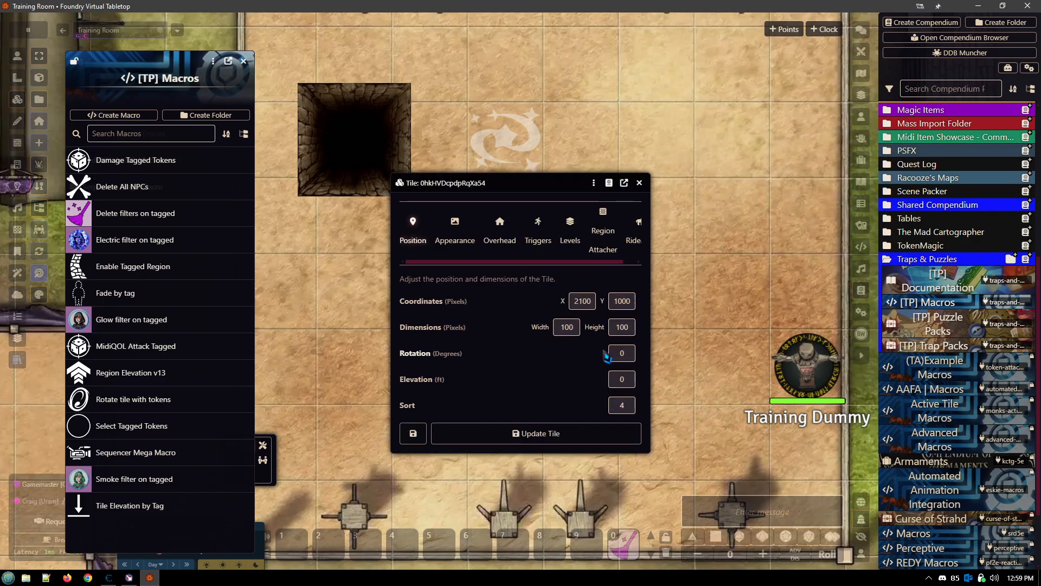
pyautogui.click(538, 209)
pyautogui.click(518, 249)
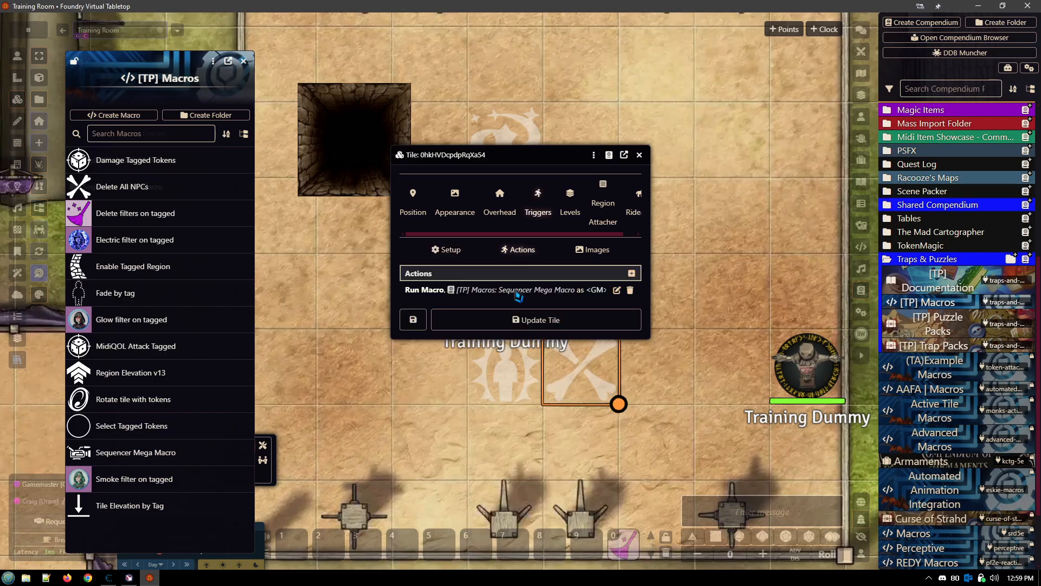
pyautogui.click(618, 291)
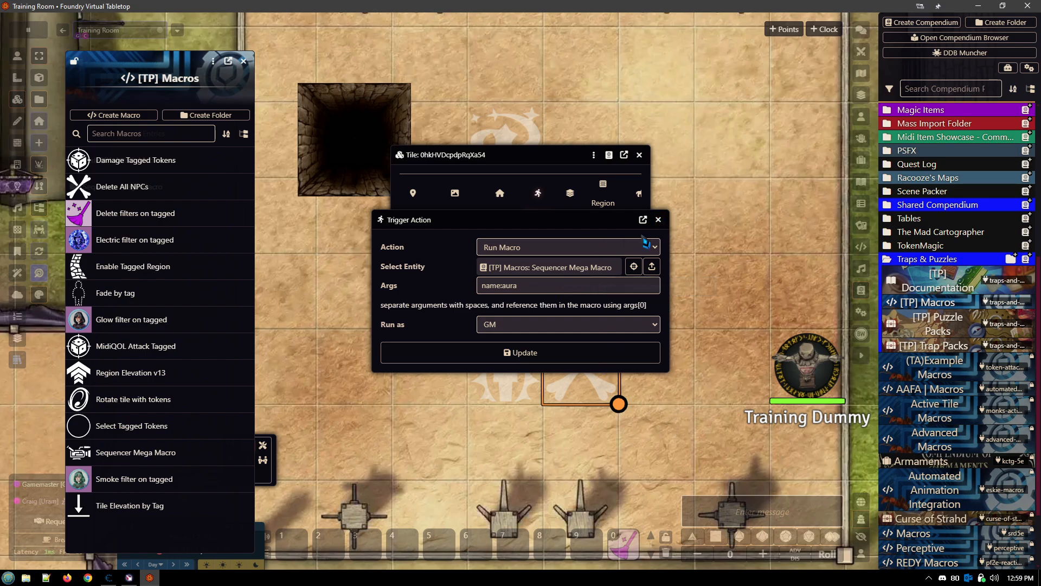
pyautogui.click(658, 219)
pyautogui.click(639, 155)
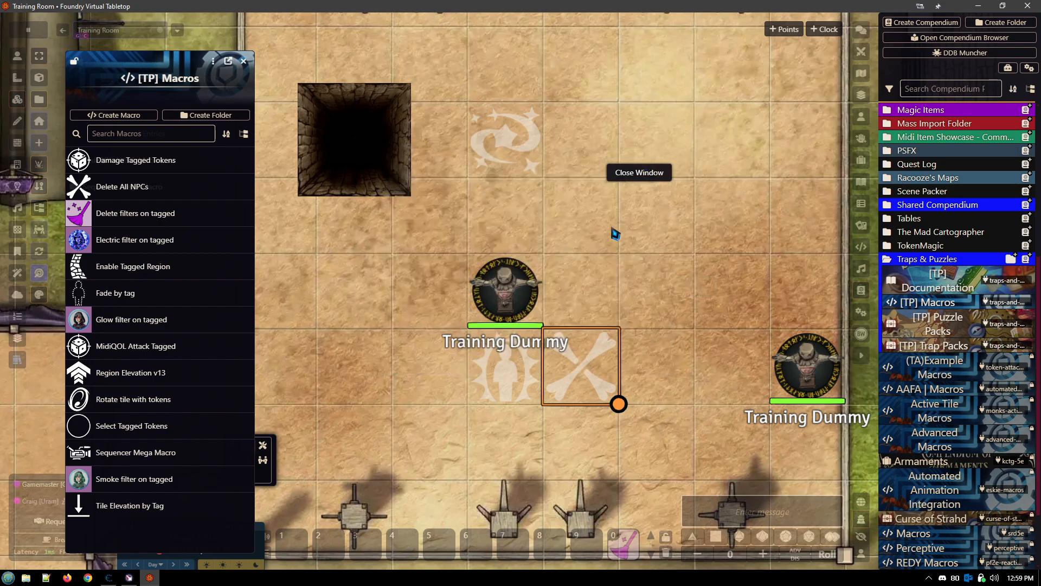
# - Review the trigger actions of the swirl tile near the pit, and open its Sequencer Mega Macro action to read the Args
pyautogui.click(17, 56)
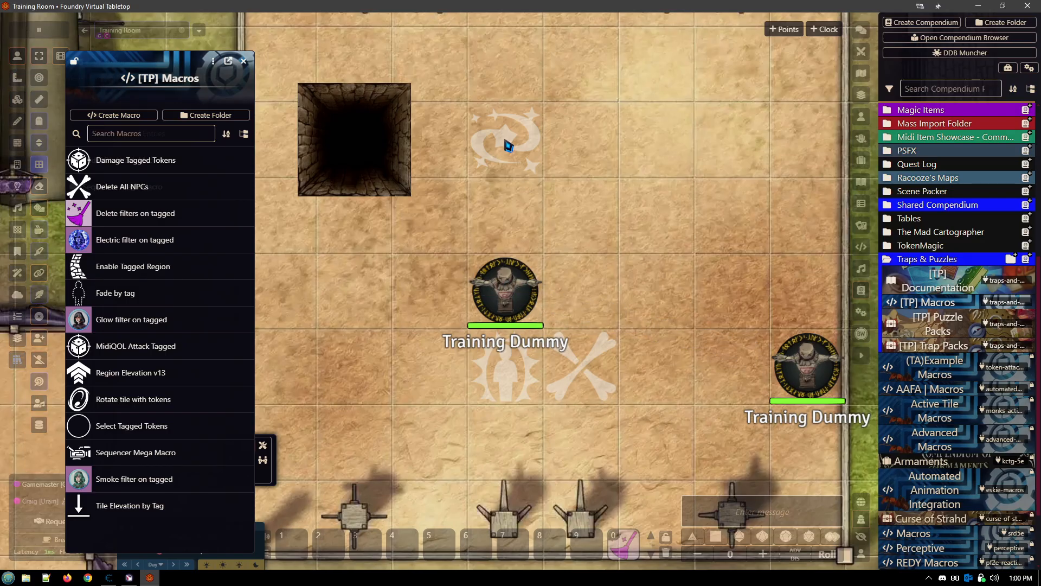
pyautogui.click(17, 99)
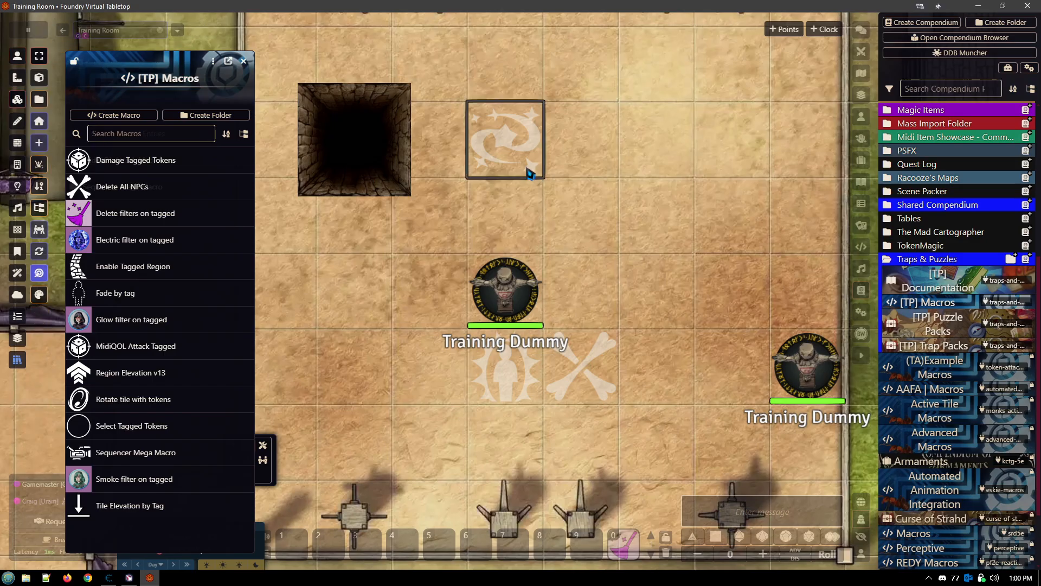
pyautogui.click(514, 147)
pyautogui.doubleClick(515, 146)
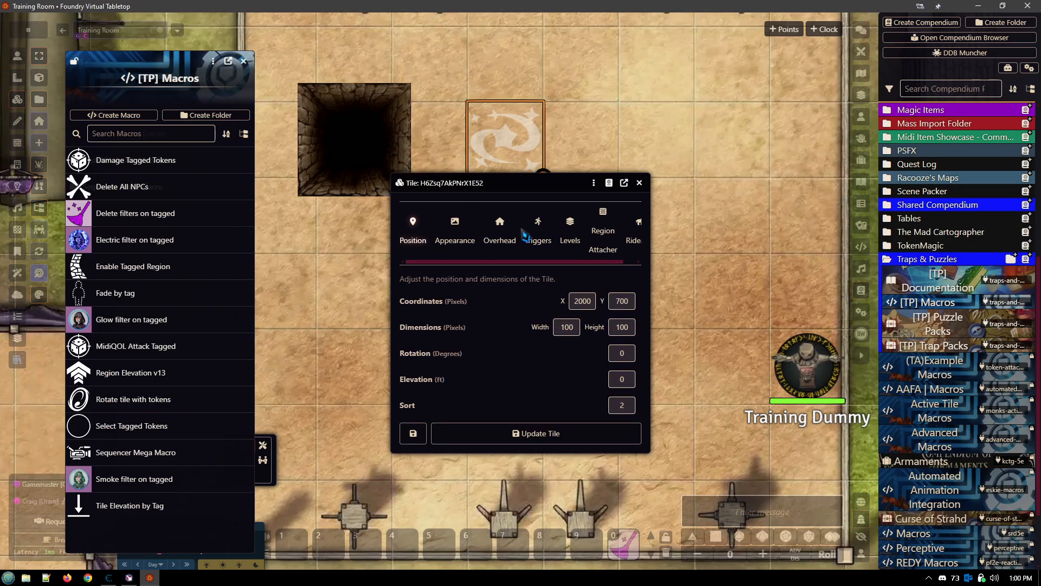
pyautogui.click(541, 232)
pyautogui.click(522, 250)
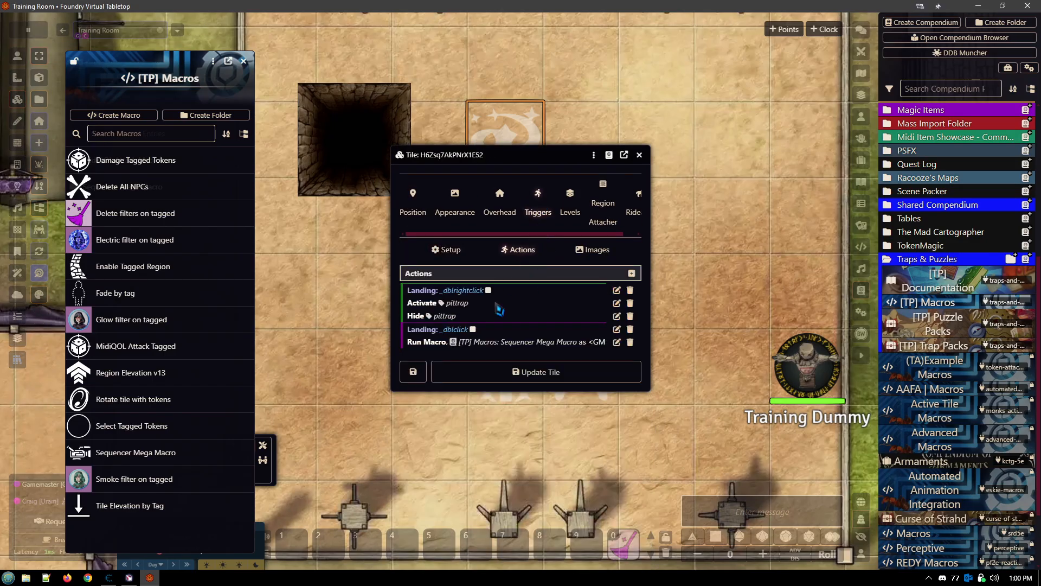
pyautogui.click(617, 342)
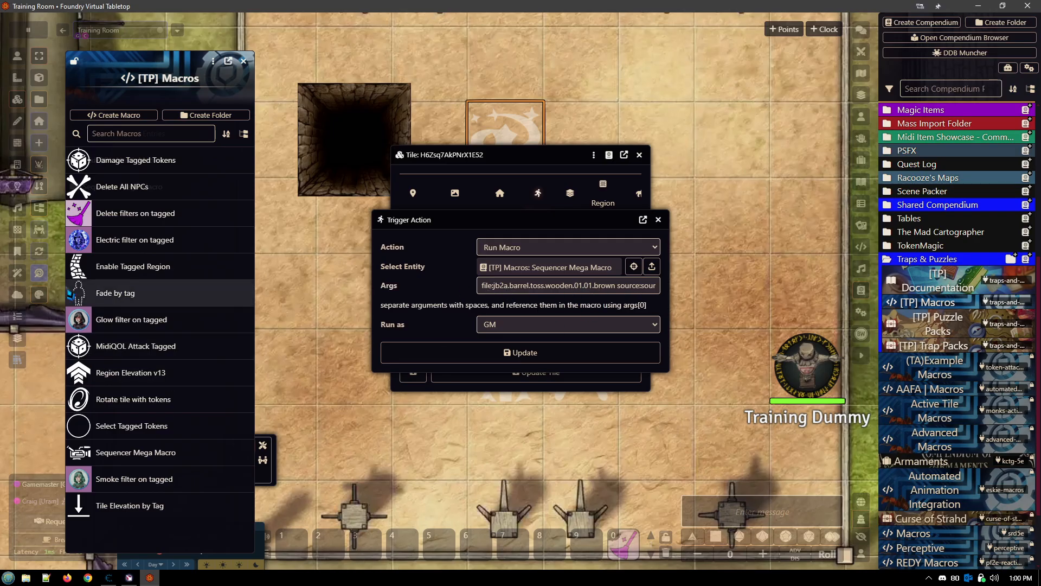
# - Search the Sequencer Database Viewer for "ligh", preview animated-spell-effects-cartoon.cantrips.lightning_lure.blue, and close the viewer
pyautogui.click(17, 56)
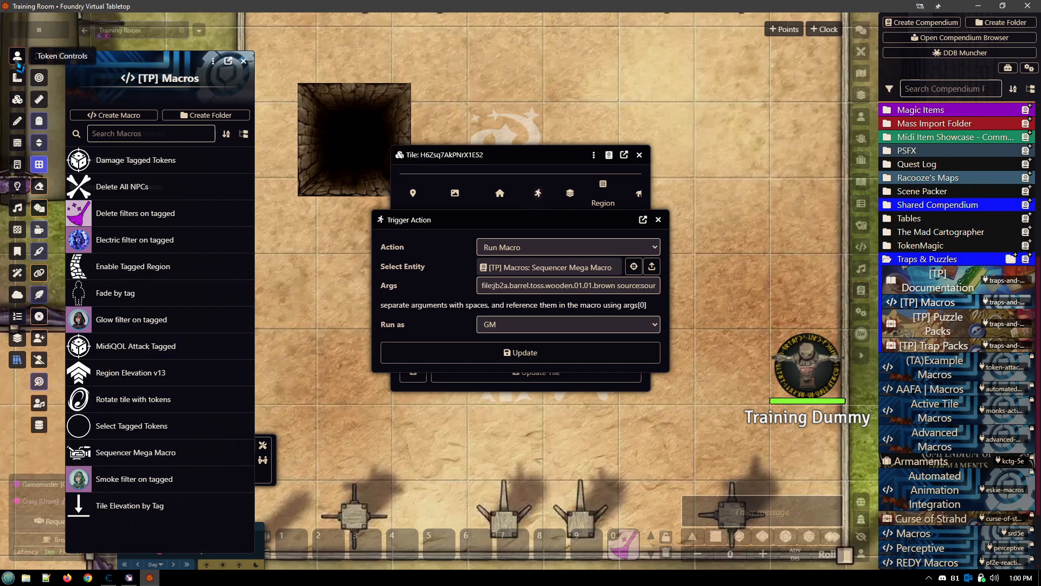
pyautogui.click(39, 427)
pyautogui.doubleClick(453, 208)
pyautogui.write('light')
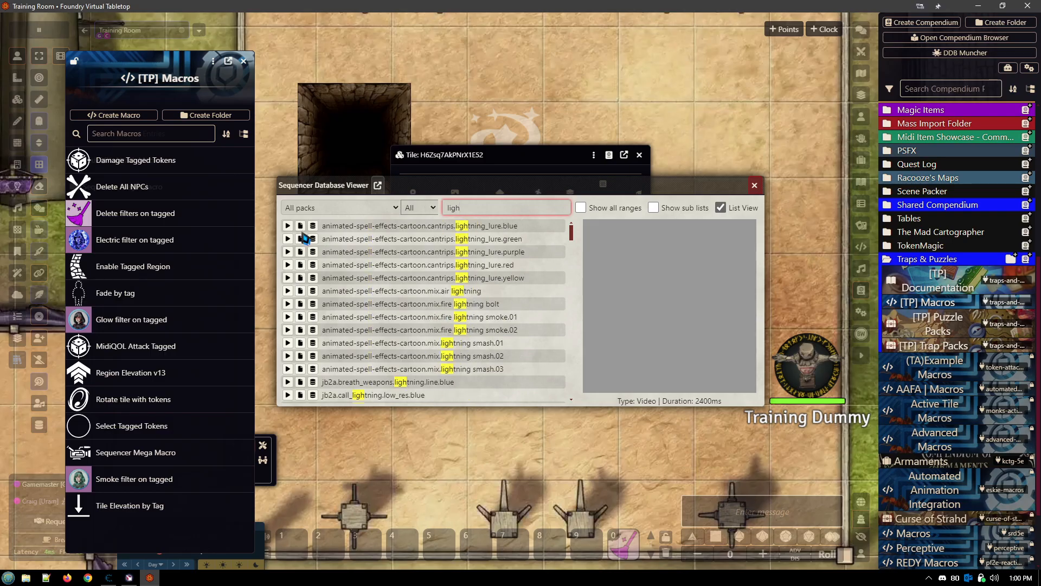
pyautogui.click(287, 226)
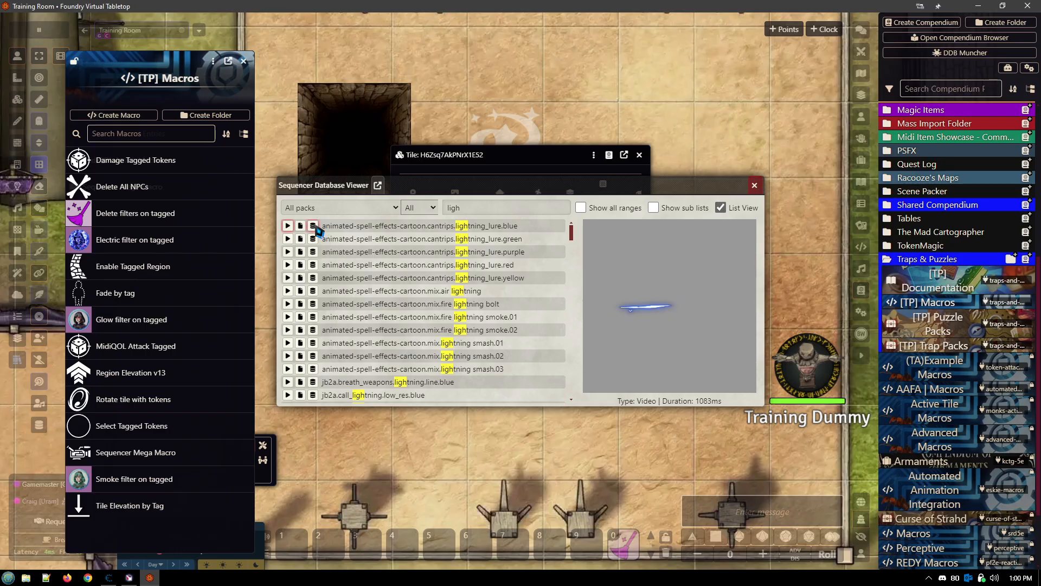
pyautogui.click(760, 188)
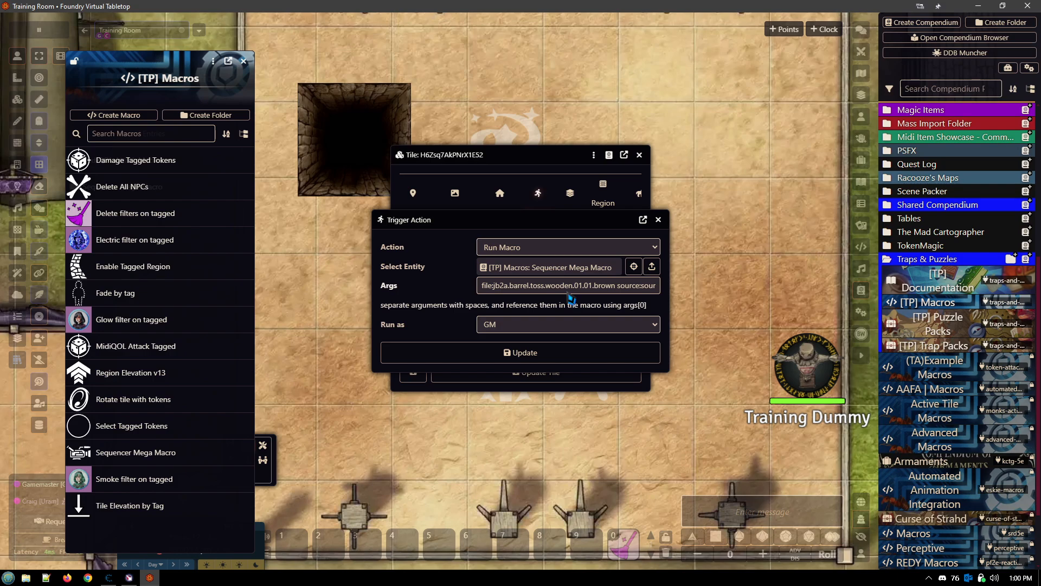
# - Examine the file, source and target arguments of the barrel toss Run Macro action, and close the action and tile windows without saving
pyautogui.click(616, 291)
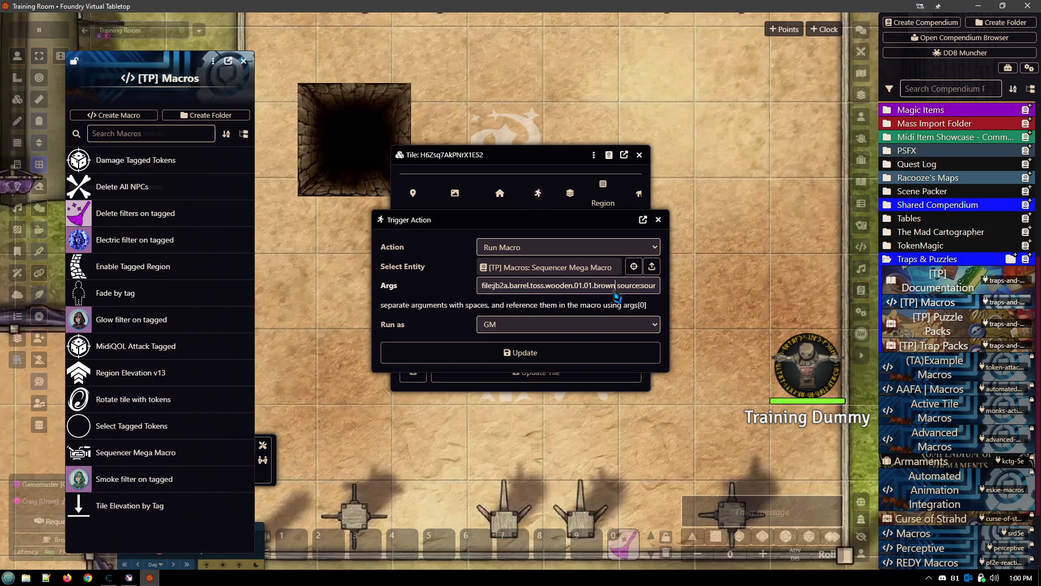
pyautogui.click(524, 349)
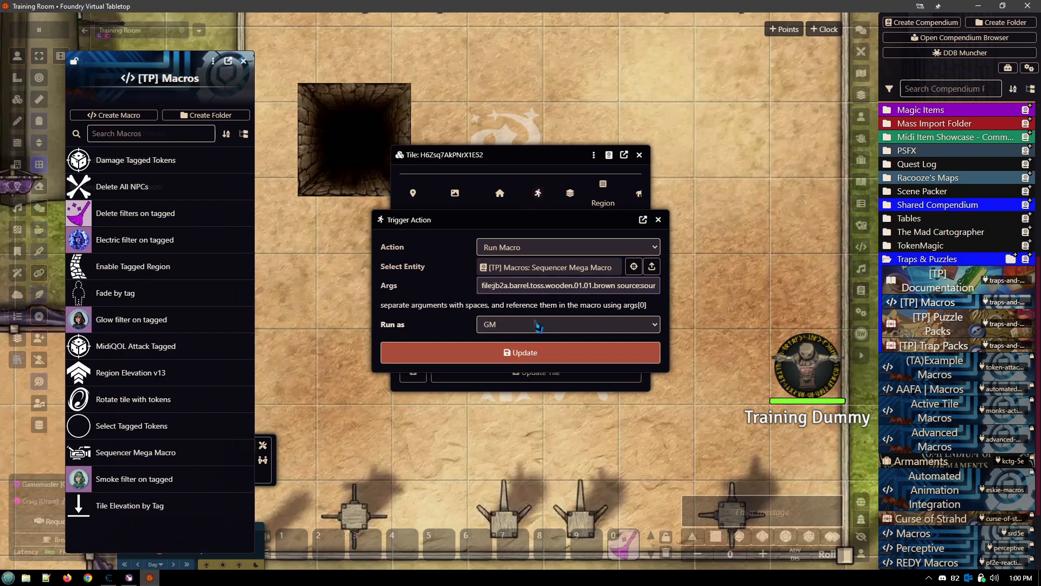
pyautogui.press('Right')
pyautogui.press('Right')
pyautogui.press('Right')
pyautogui.press('Right')
pyautogui.press('Right')
pyautogui.press('Right')
pyautogui.press('Right')
pyautogui.press('Right')
pyautogui.press('Right')
pyautogui.press('Right')
pyautogui.press('Right')
pyautogui.press('Right')
pyautogui.press('Right')
pyautogui.press('Right')
pyautogui.press('Right')
pyautogui.press('Right')
pyautogui.press('Right')
pyautogui.press('Right')
pyautogui.press('Right')
pyautogui.press('Right')
pyautogui.press('Right')
pyautogui.press('Right')
pyautogui.press('Right')
pyautogui.press('Right')
pyautogui.press('Right')
pyautogui.press('Right')
pyautogui.press('Right')
pyautogui.press('Right')
pyautogui.press('Right')
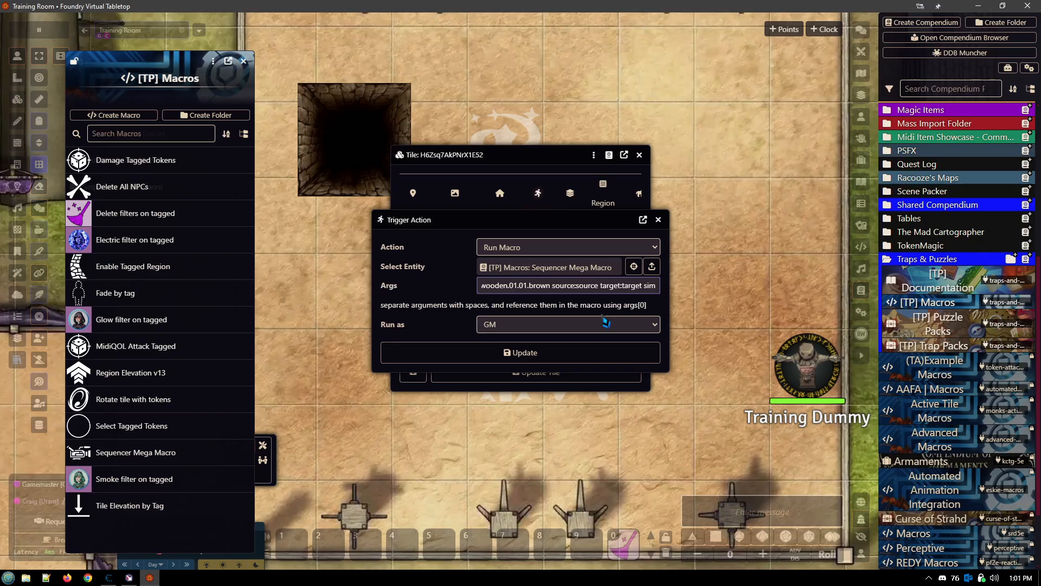
pyautogui.click(619, 287)
pyautogui.click(658, 220)
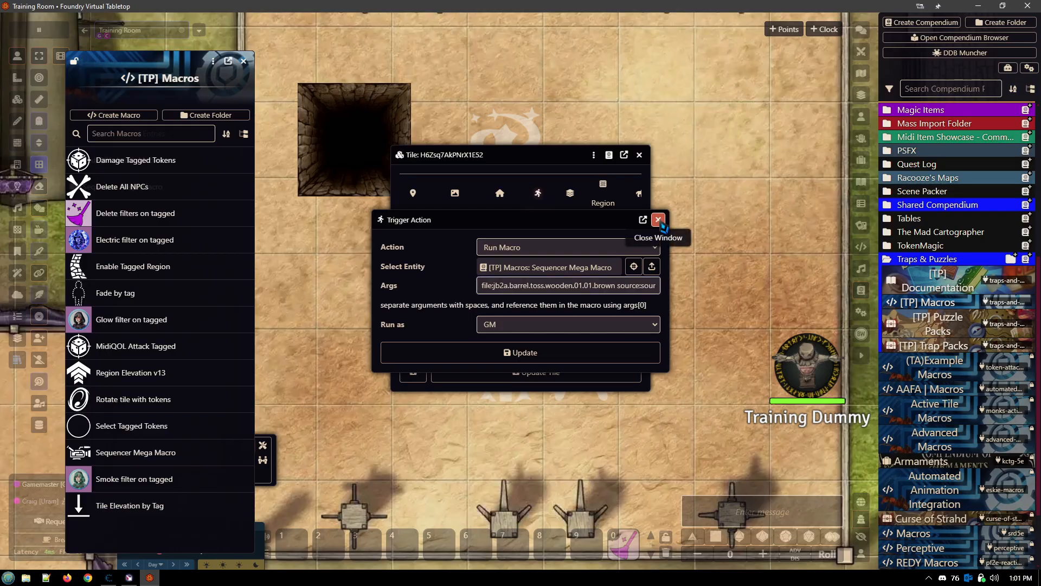
pyautogui.click(640, 154)
# - Duplicate the central Training Dummy onto a square below the pit, and the far eastern one two squares above itself
pyautogui.click(504, 288)
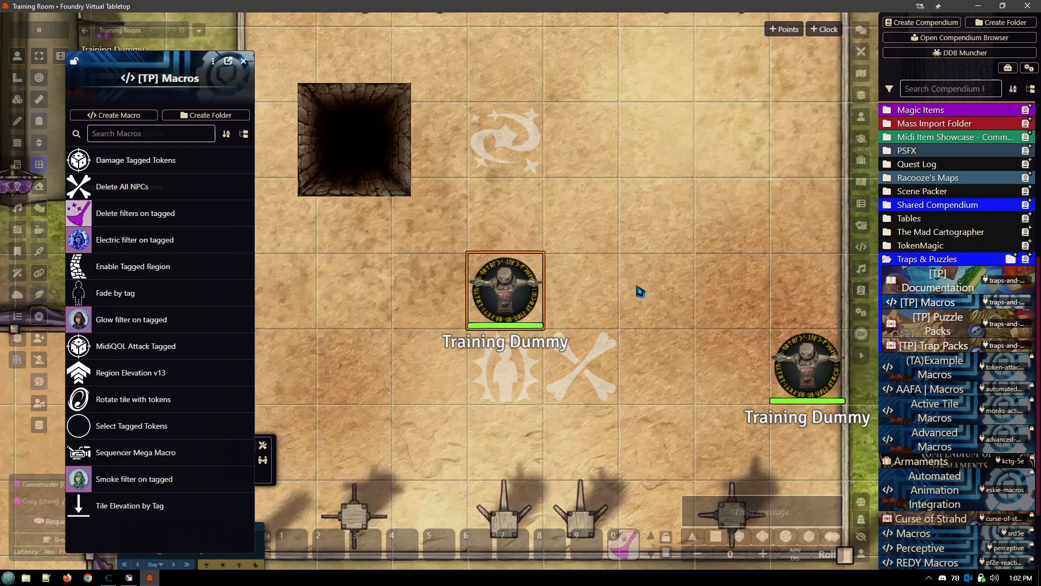
pyautogui.hotkey('ctrl', 'c')
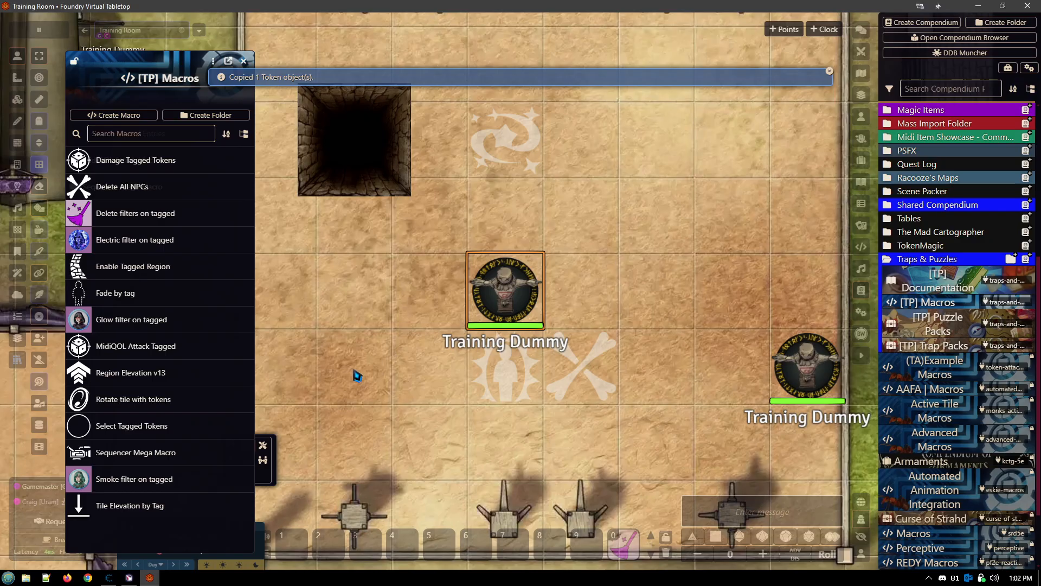
pyautogui.hotkey('ctrl', 'v')
pyautogui.click(807, 370)
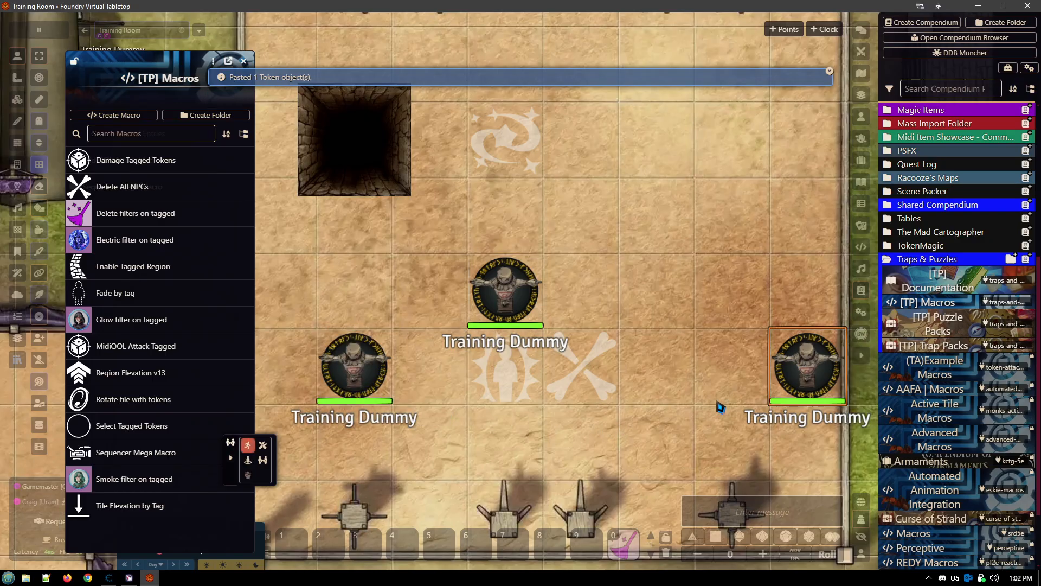
pyautogui.hotkey('ctrl', 'c')
pyautogui.hotkey('ctrl', 'v')
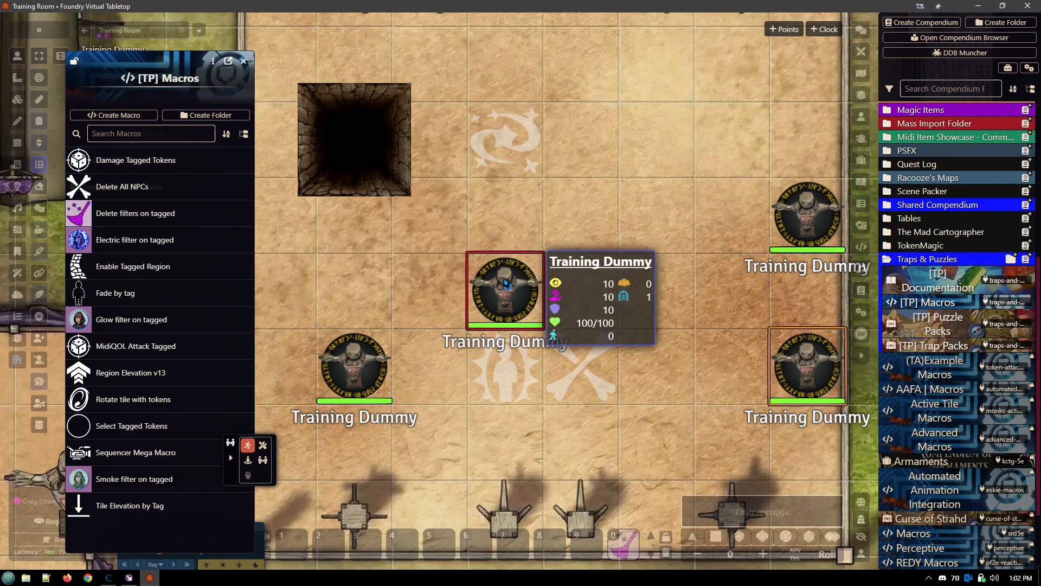
# - Activate and hide the pit trap by triggering the swirl tile beside it
pyautogui.moveTo(519, 307)
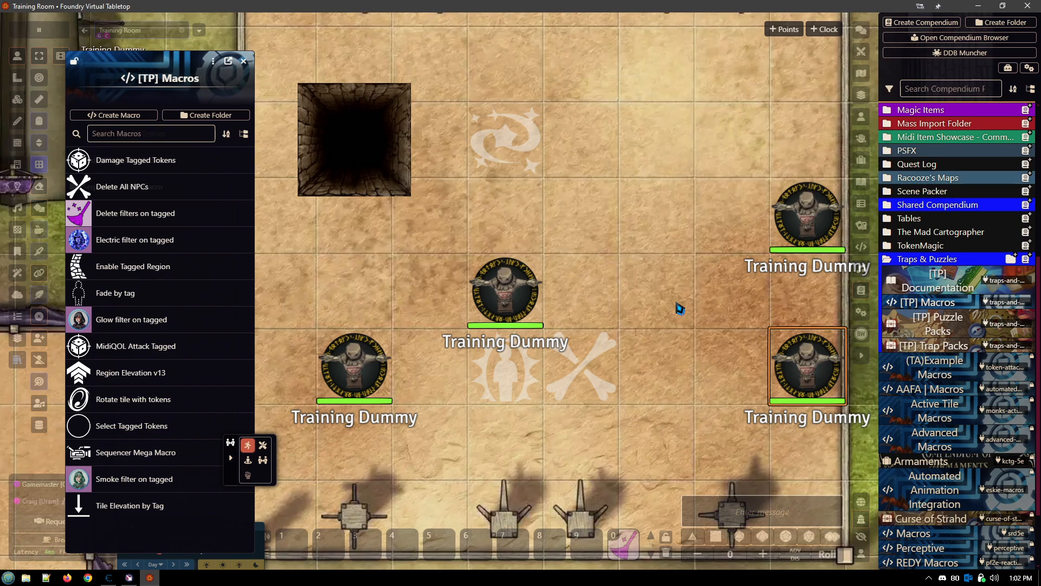
pyautogui.moveTo(337, 256); pyautogui.dragTo(514, 284)
pyautogui.moveTo(653, 314)
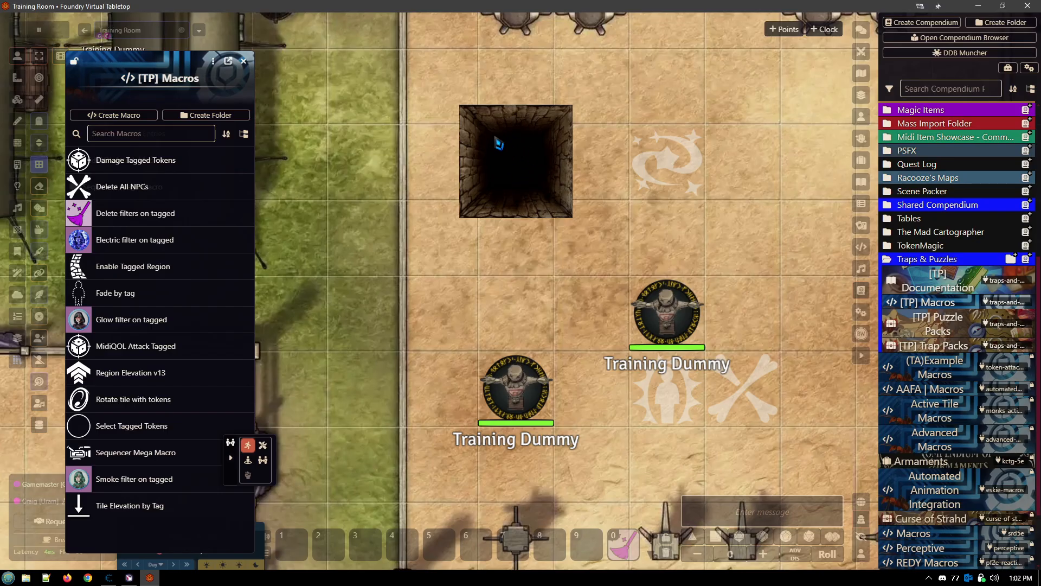
pyautogui.moveTo(561, 294); pyautogui.dragTo(504, 333)
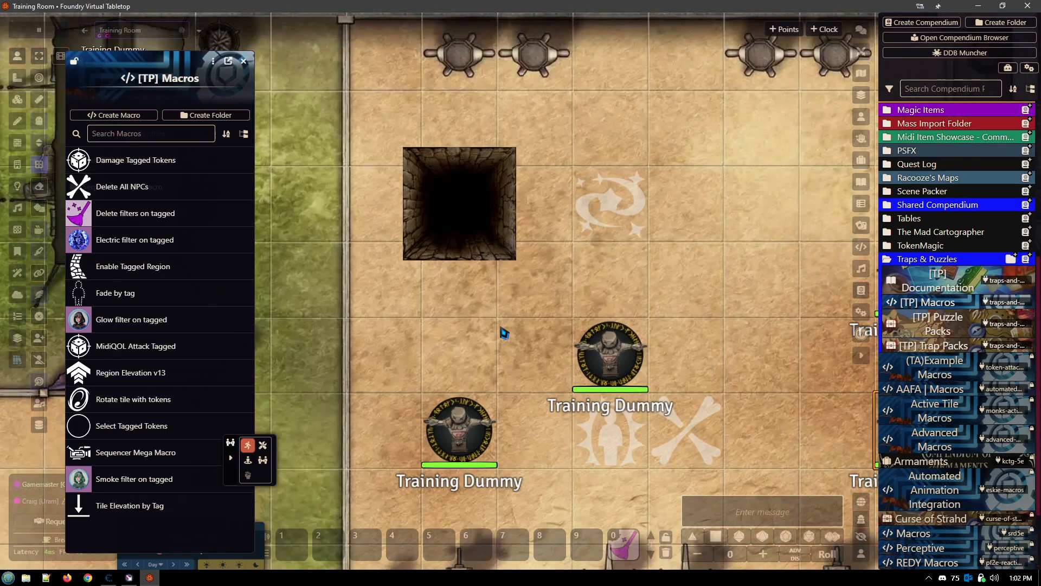
pyautogui.click(605, 204)
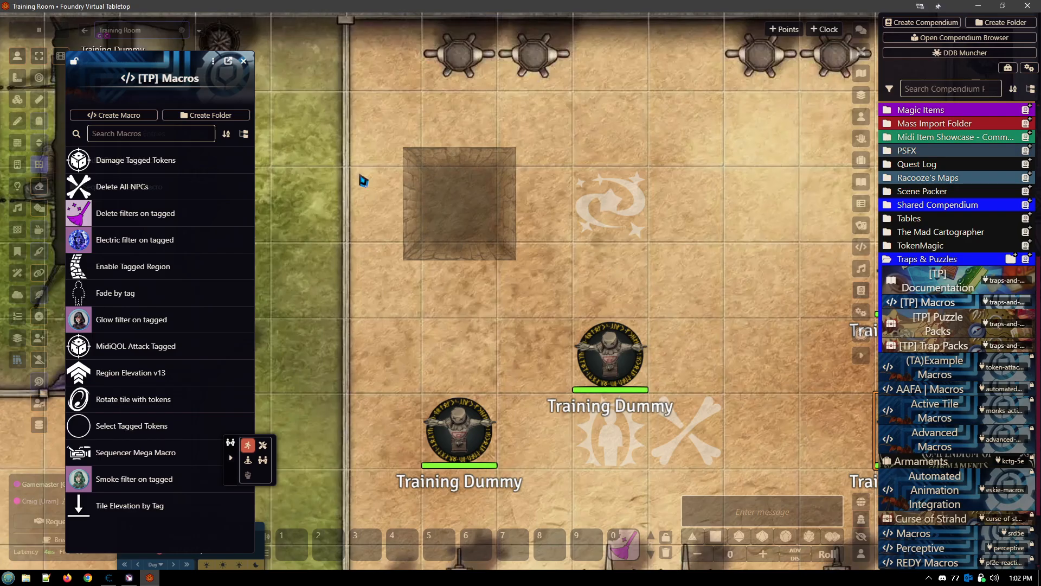
# - Delete the duplicated Training Dummy below the pit and the upper one of the eastern pair
pyautogui.moveTo(617, 369)
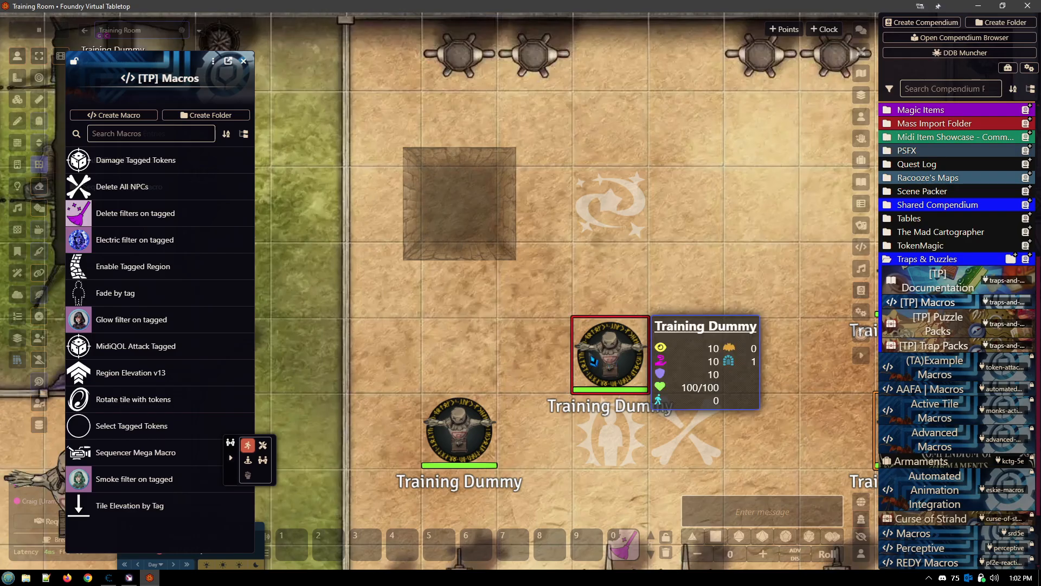
pyautogui.moveTo(471, 415)
pyautogui.press('Delete')
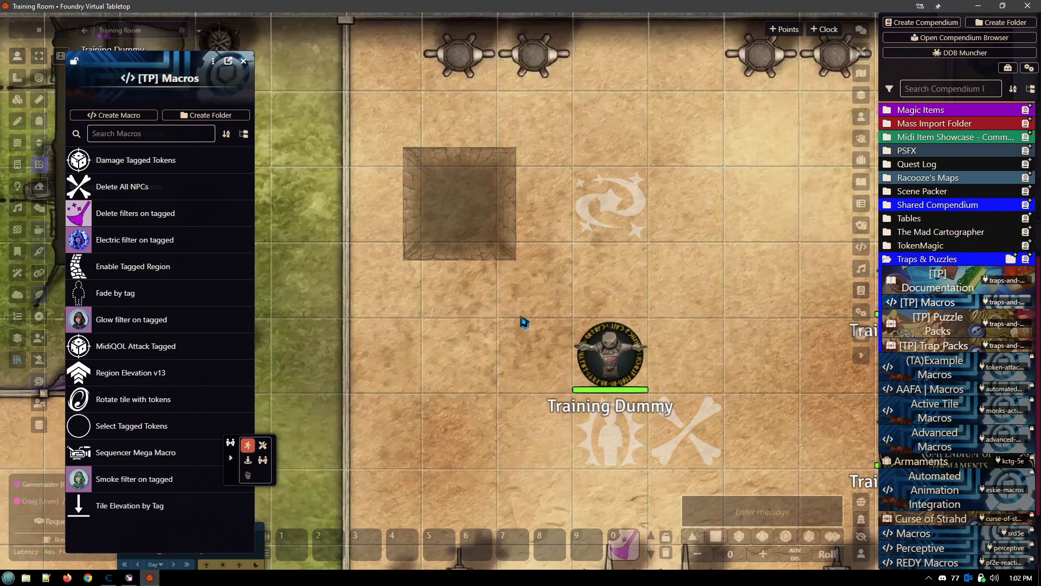
pyautogui.moveTo(612, 320); pyautogui.dragTo(394, 351)
pyautogui.click(688, 311)
pyautogui.press('Delete')
# - Move the remaining central Training Dummy onto the hidden pit to trigger it, and drag it back out 10 ft below
pyautogui.moveTo(418, 308); pyautogui.dragTo(655, 306)
pyautogui.moveTo(625, 389); pyautogui.dragTo(473, 221)
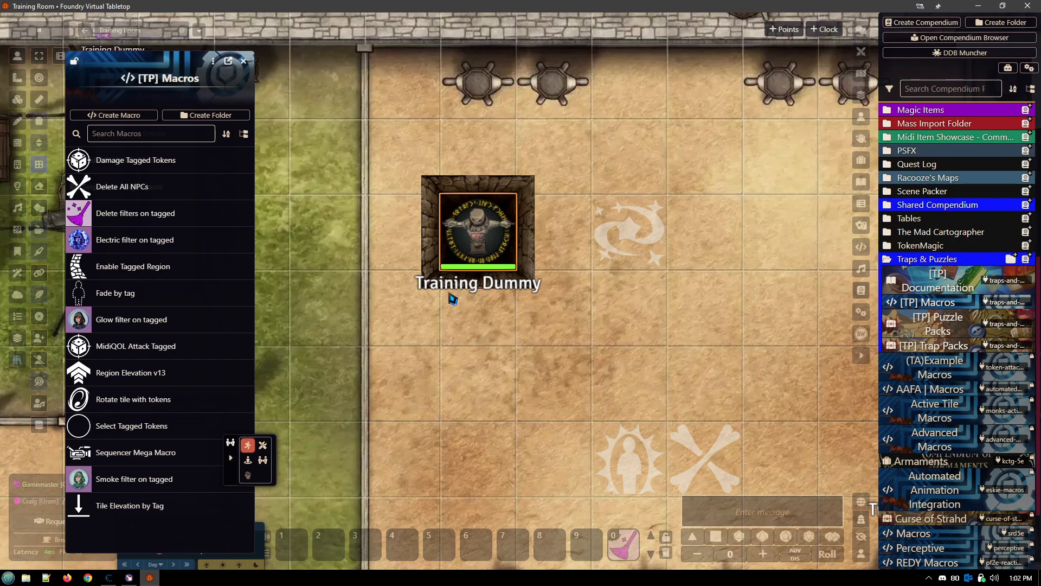
pyautogui.moveTo(485, 226); pyautogui.dragTo(490, 353)
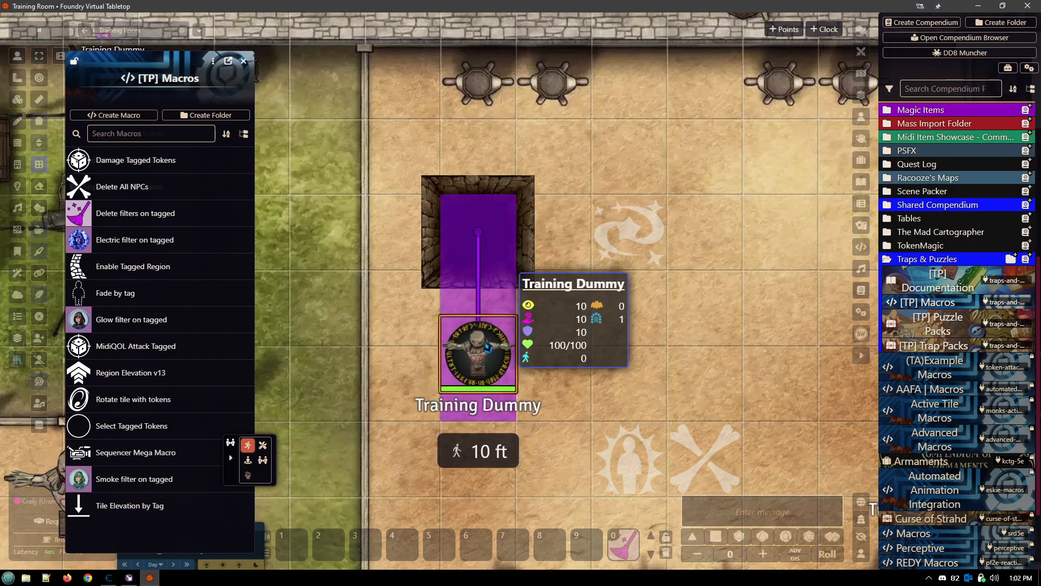
# - Open the trigger actions of the pit tile, review the Stop Token Movement action, and close that action without changes
pyautogui.click(18, 101)
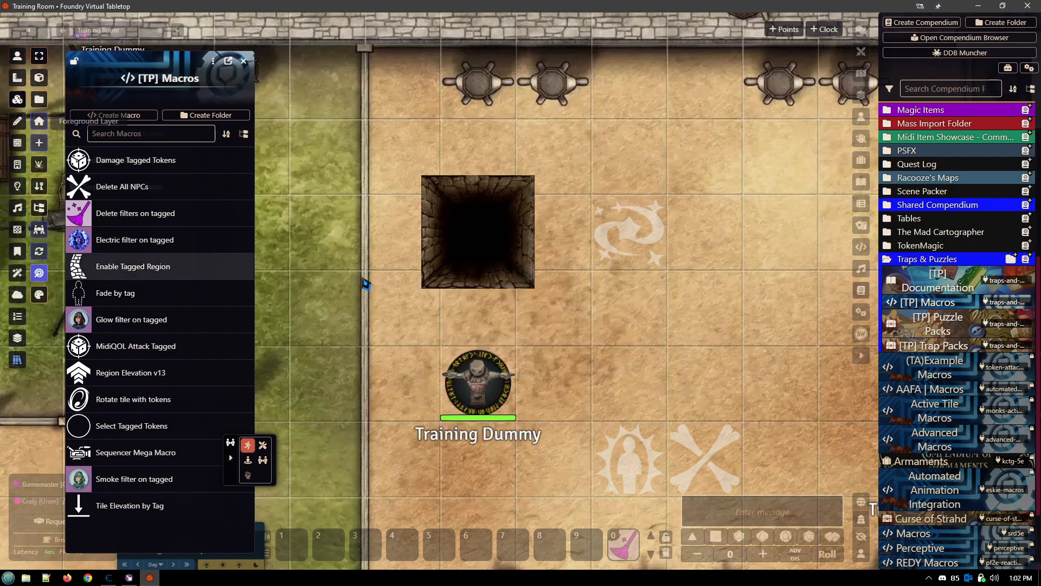
pyautogui.doubleClick(489, 237)
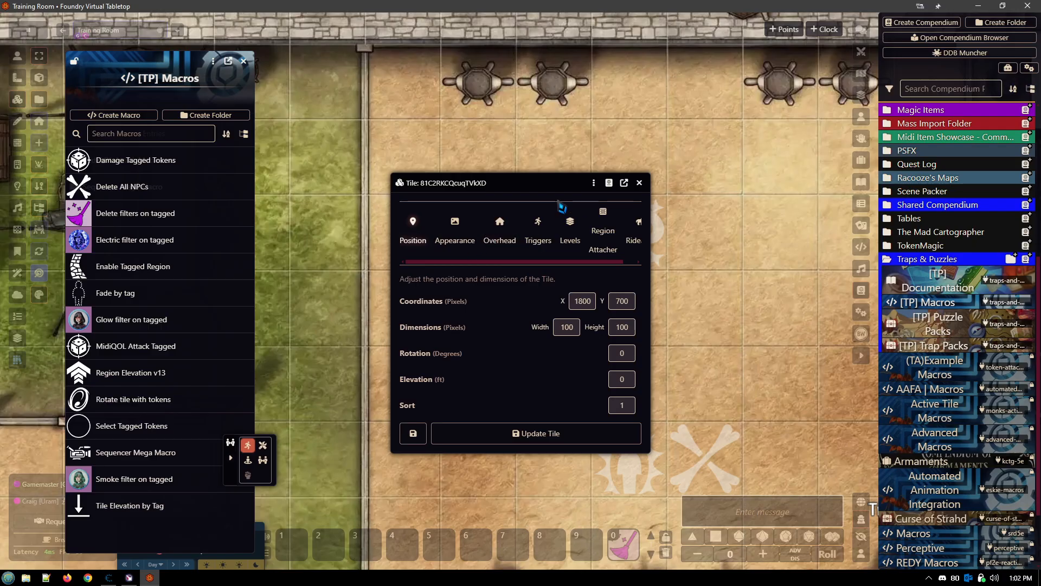
pyautogui.moveTo(529, 186); pyautogui.dragTo(690, 191)
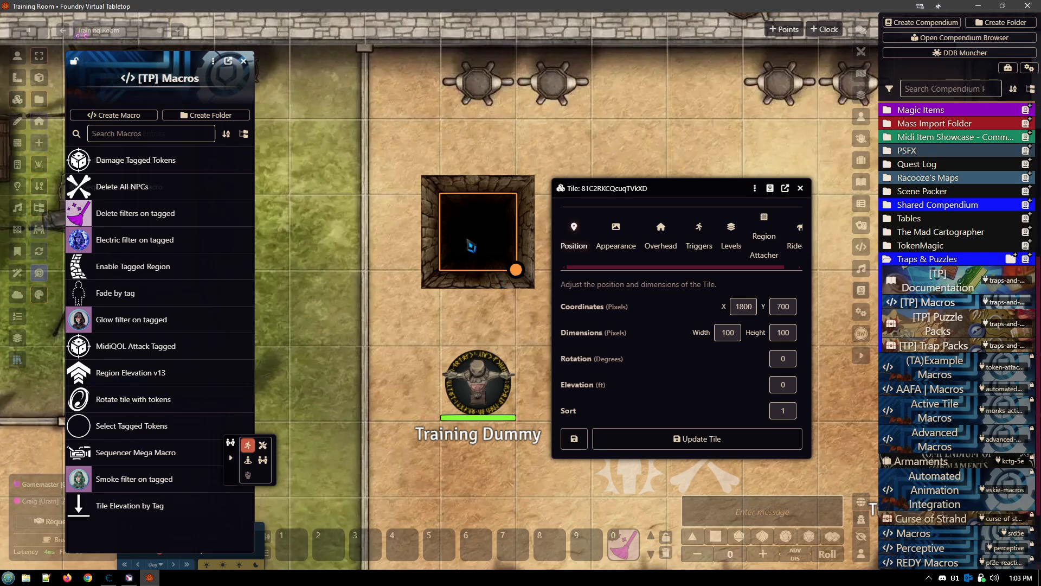
pyautogui.click(689, 244)
pyautogui.click(675, 255)
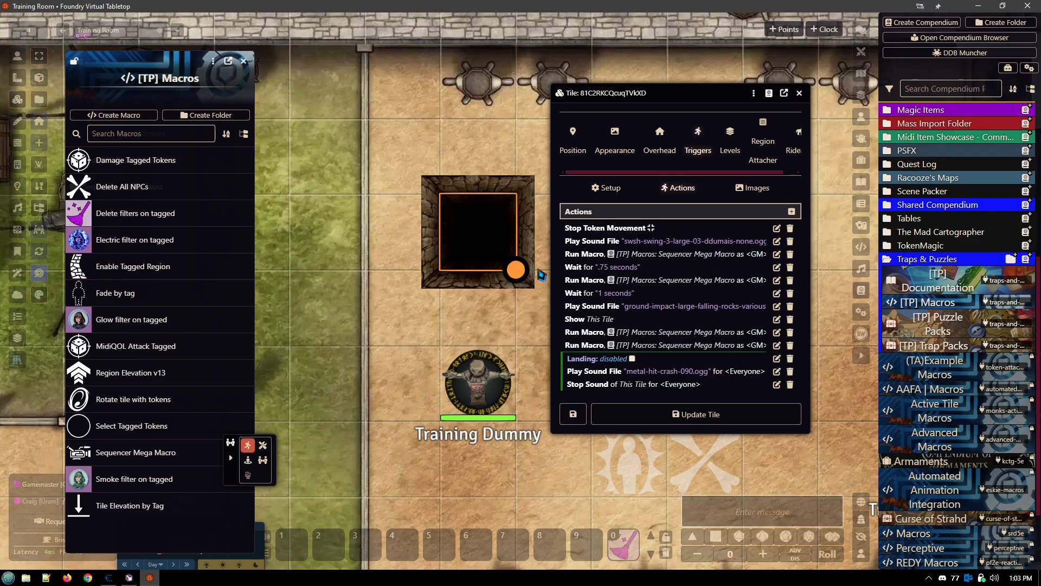
pyautogui.click(777, 227)
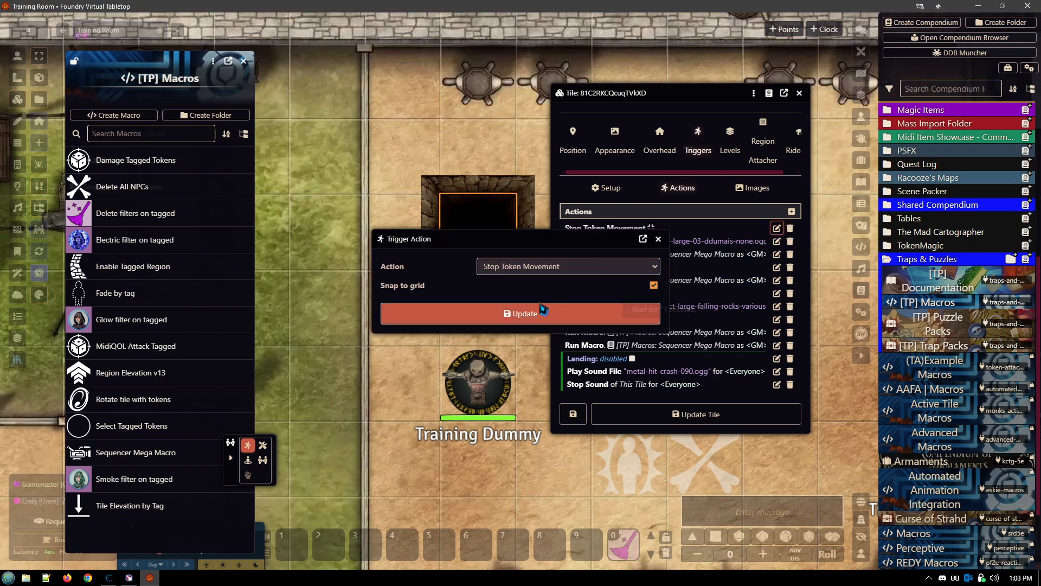
pyautogui.click(657, 239)
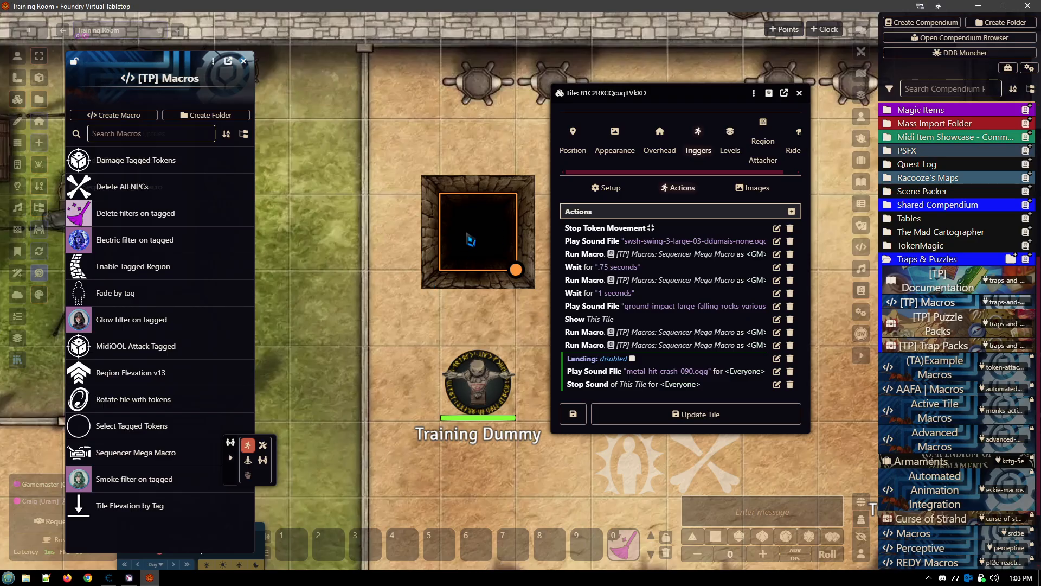
# - Add a Delay actions entry of 0.5 seconds to the pit tile and place it directly after Stop Token Movement
pyautogui.click(792, 212)
pyautogui.click(548, 259)
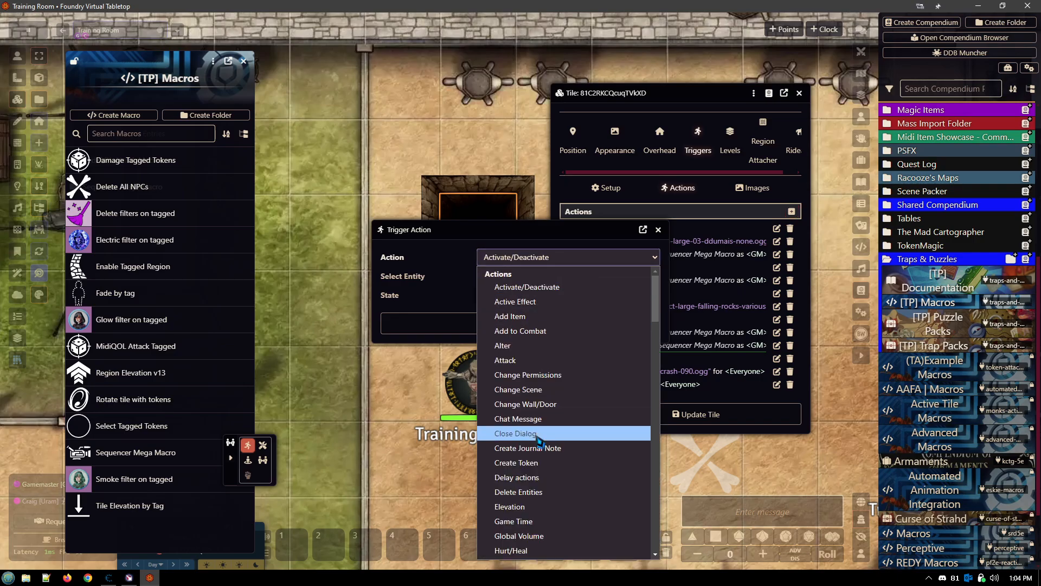
pyautogui.click(541, 477)
pyautogui.click(516, 282)
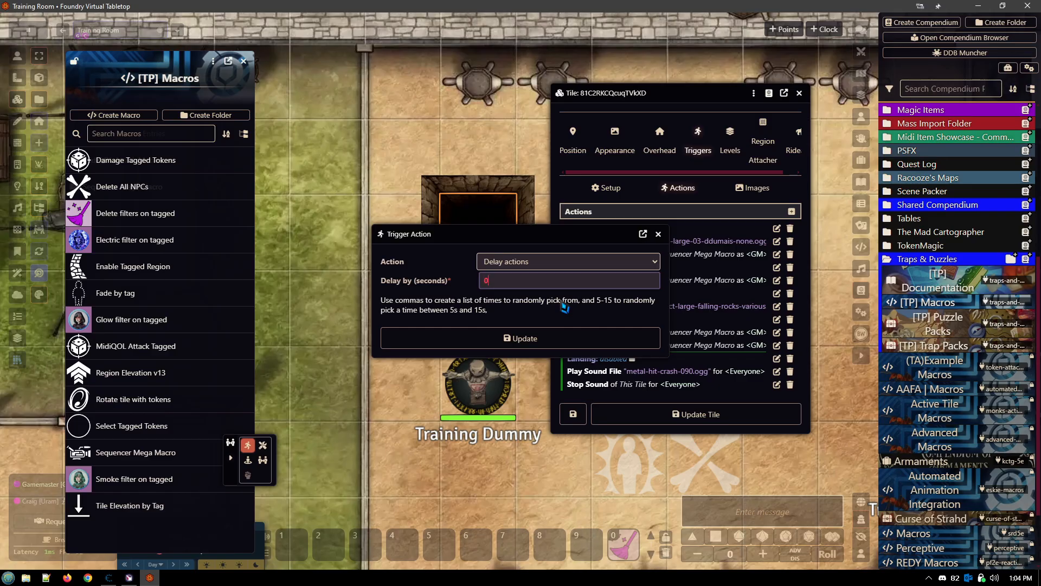
pyautogui.write('0.5')
pyautogui.click(560, 336)
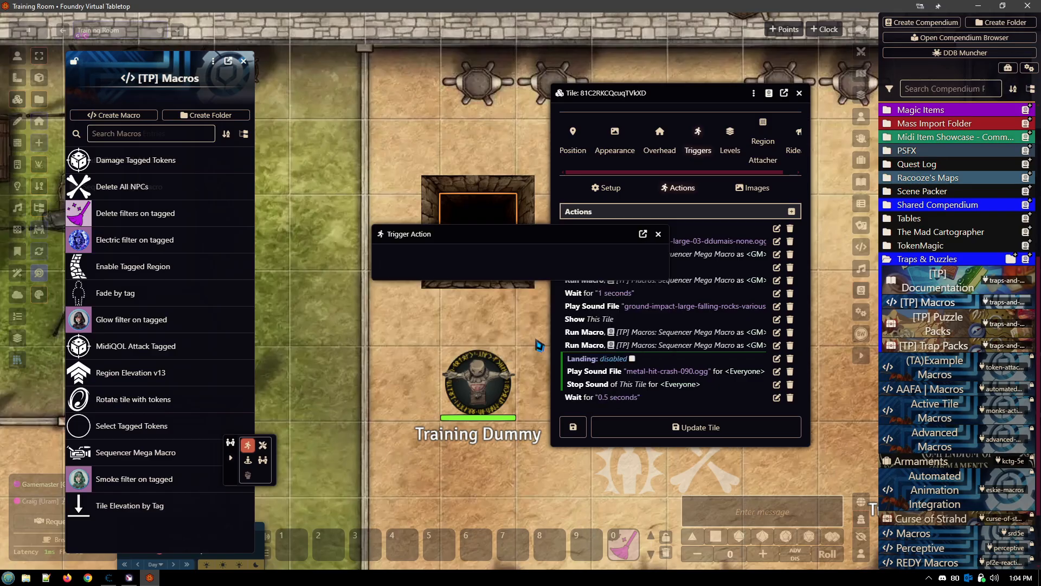
pyautogui.moveTo(601, 401); pyautogui.dragTo(620, 243)
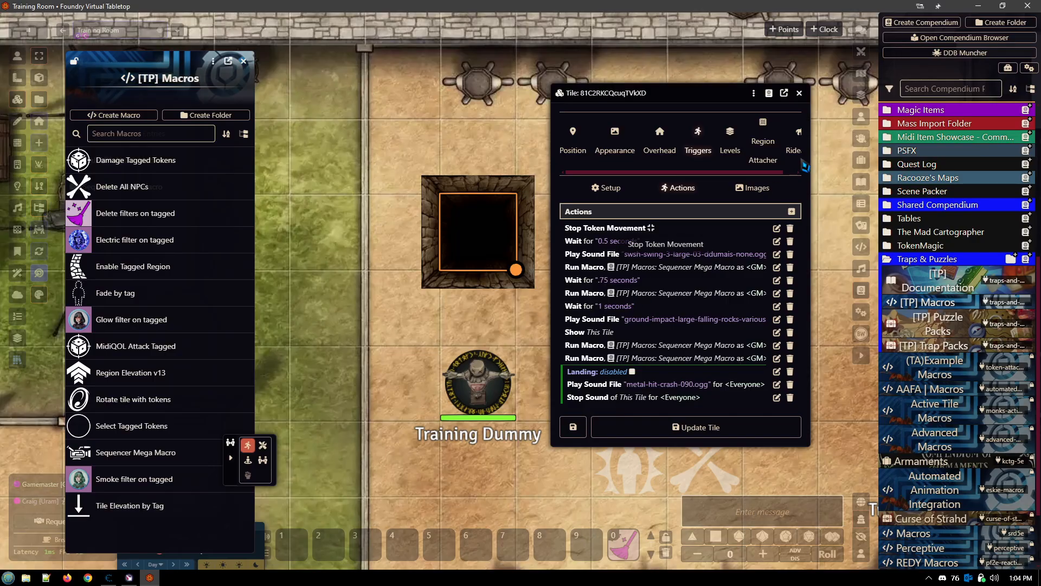
# - Look through the SONNISS GDC Sound Browser from the playlists, and close it
pyautogui.click(862, 269)
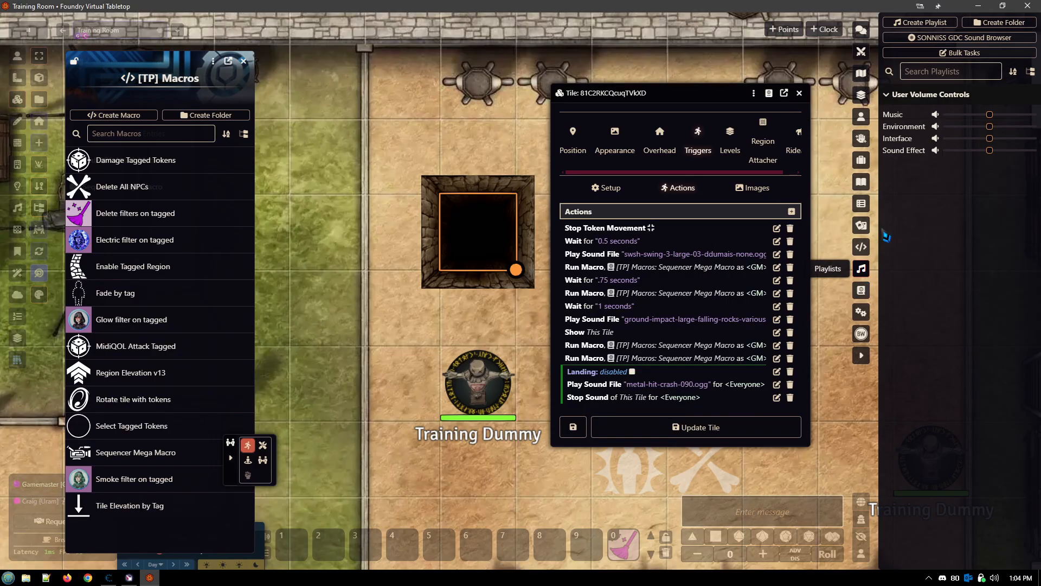
pyautogui.click(958, 41)
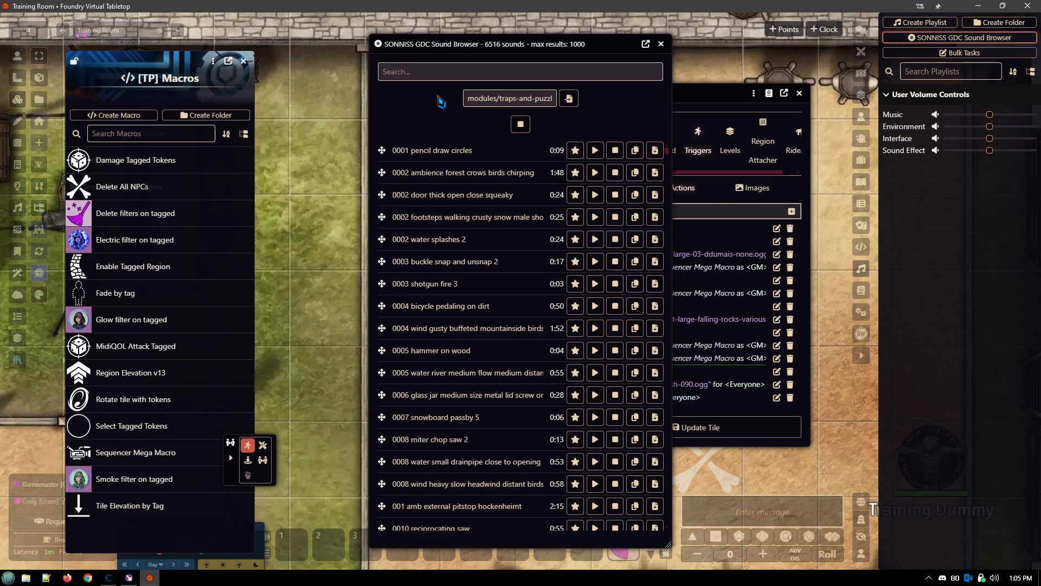
pyautogui.click(485, 76)
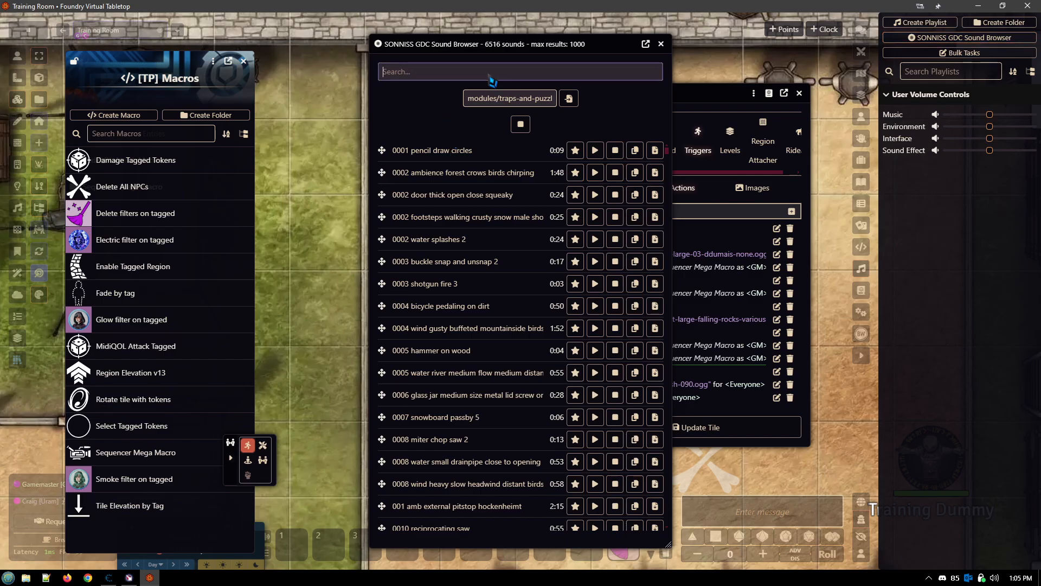
pyautogui.click(661, 43)
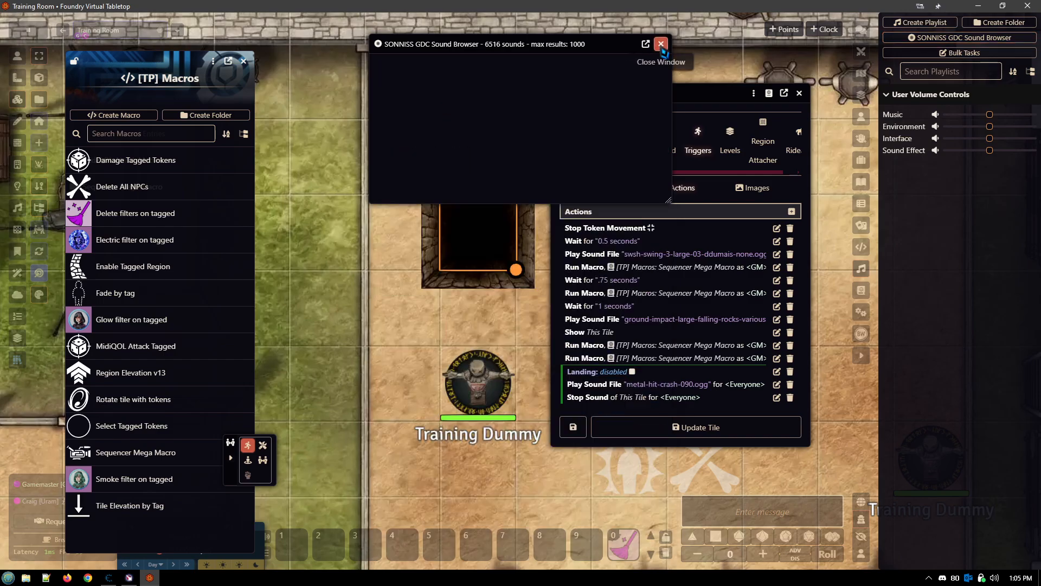
# - Review the swing sound's Play Sound File settings and the Args of the Run Macro action following it, closing both without saving
pyautogui.moveTo(651, 228); pyautogui.dragTo(624, 249)
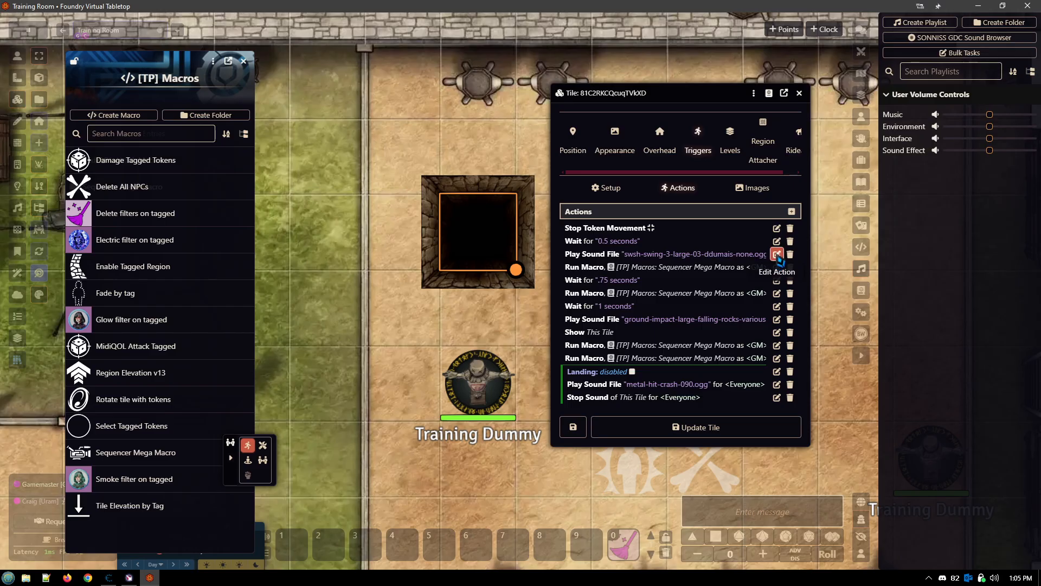
pyautogui.click(777, 254)
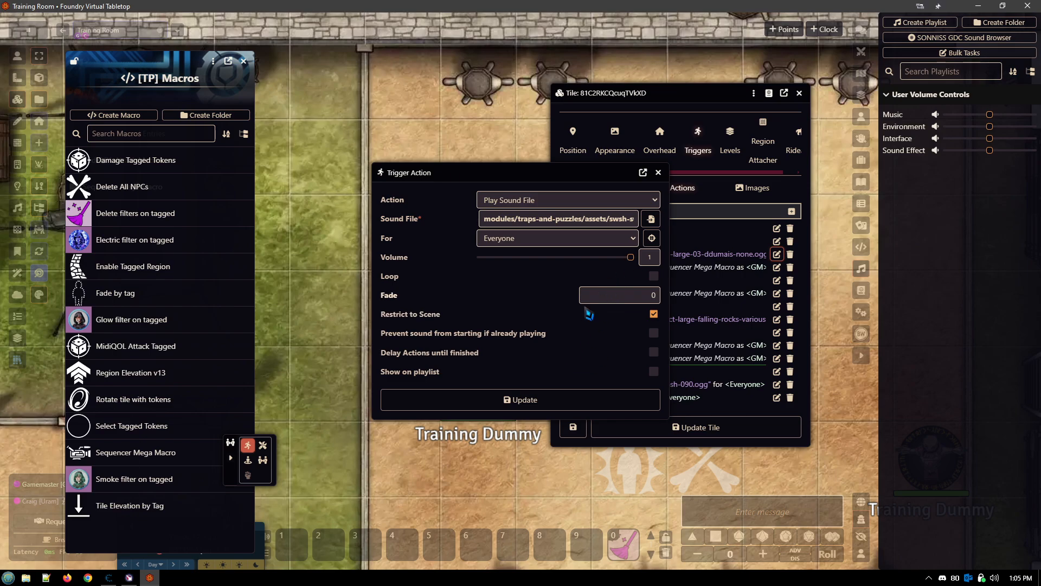
pyautogui.click(660, 174)
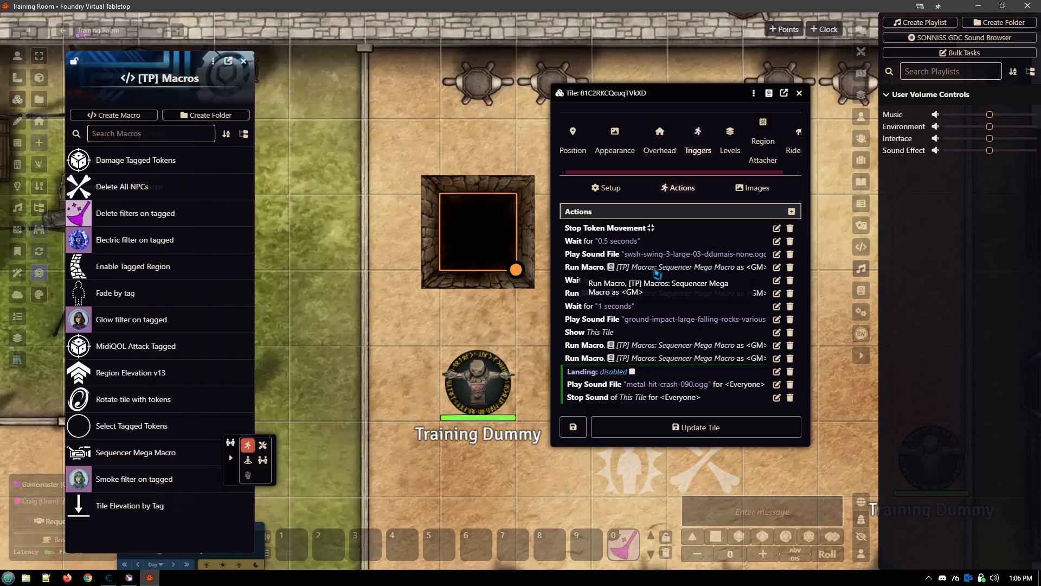
pyautogui.click(777, 268)
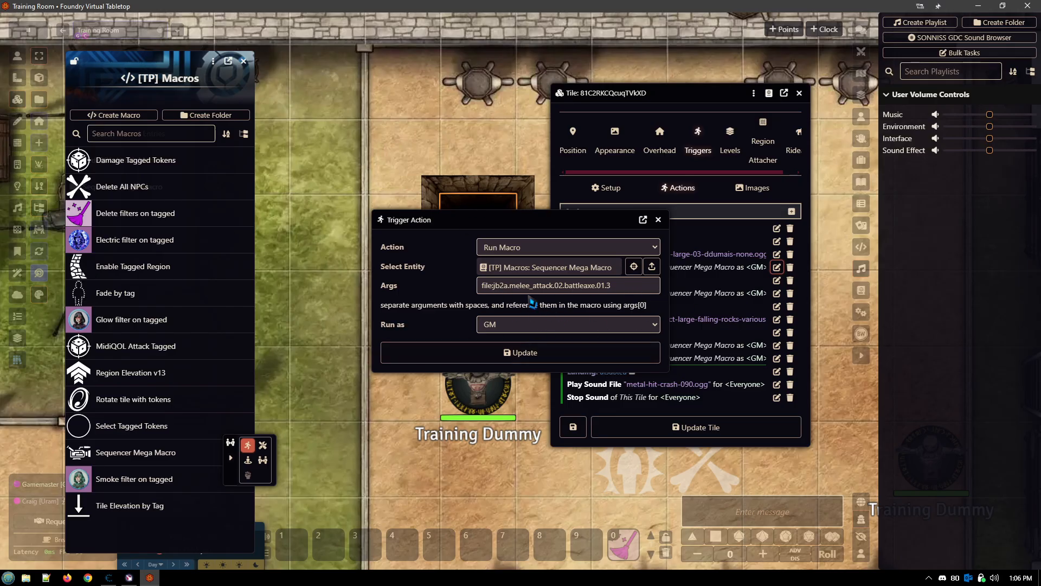
pyautogui.click(658, 219)
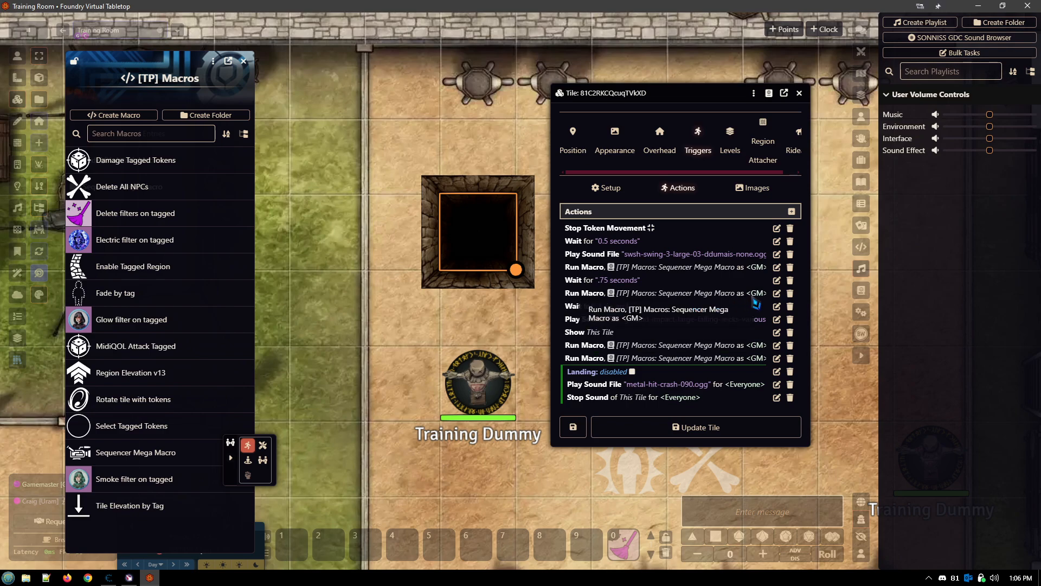
# - Open the Run Macro action that follows the .75-second wait and examine its Args through to the duration argument
pyautogui.click(777, 293)
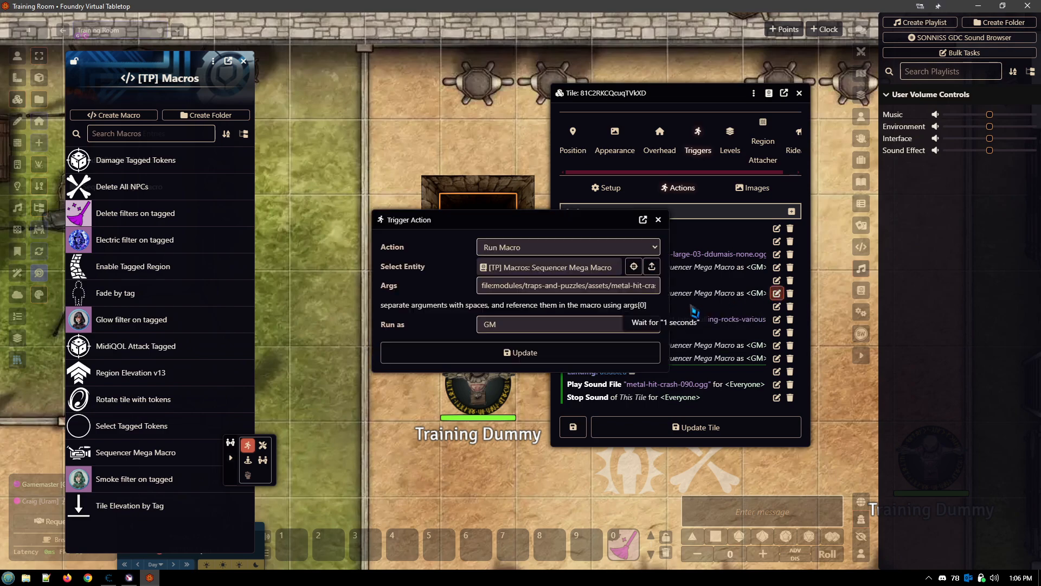
pyautogui.click(596, 286)
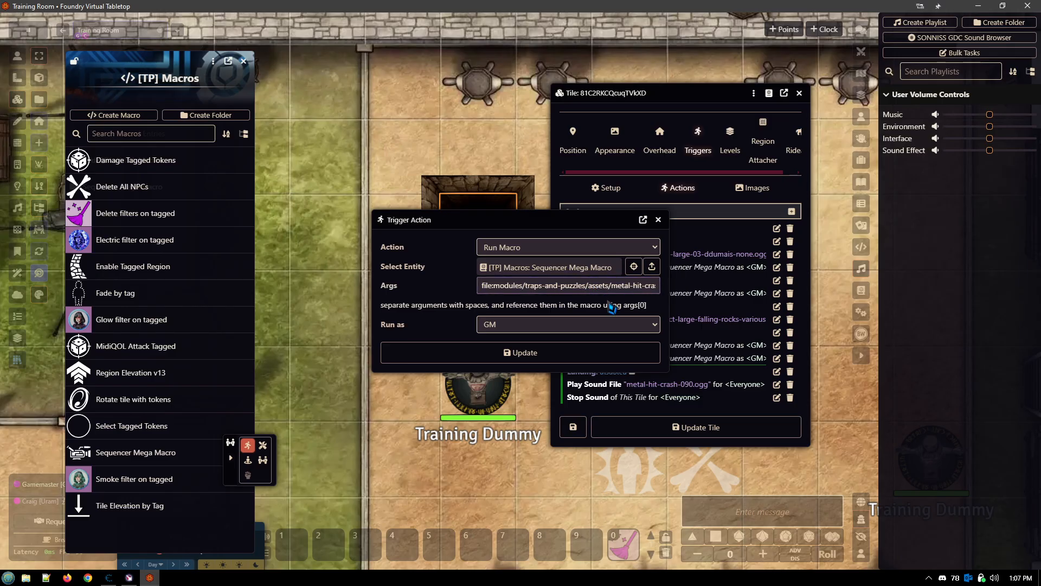
pyautogui.press('Right')
pyautogui.press('Right')
pyautogui.press('Right')
pyautogui.press('Right')
pyautogui.press('Right')
pyautogui.press('Right')
pyautogui.press('Right')
pyautogui.press('Right')
pyautogui.press('Right')
pyautogui.press('Right')
pyautogui.press('Right')
pyautogui.press('Right')
pyautogui.press('Right')
pyautogui.press('Right')
pyautogui.press('Right')
pyautogui.press('Right')
pyautogui.press('Right')
pyautogui.press('Right')
pyautogui.press('Right')
pyautogui.press('Right')
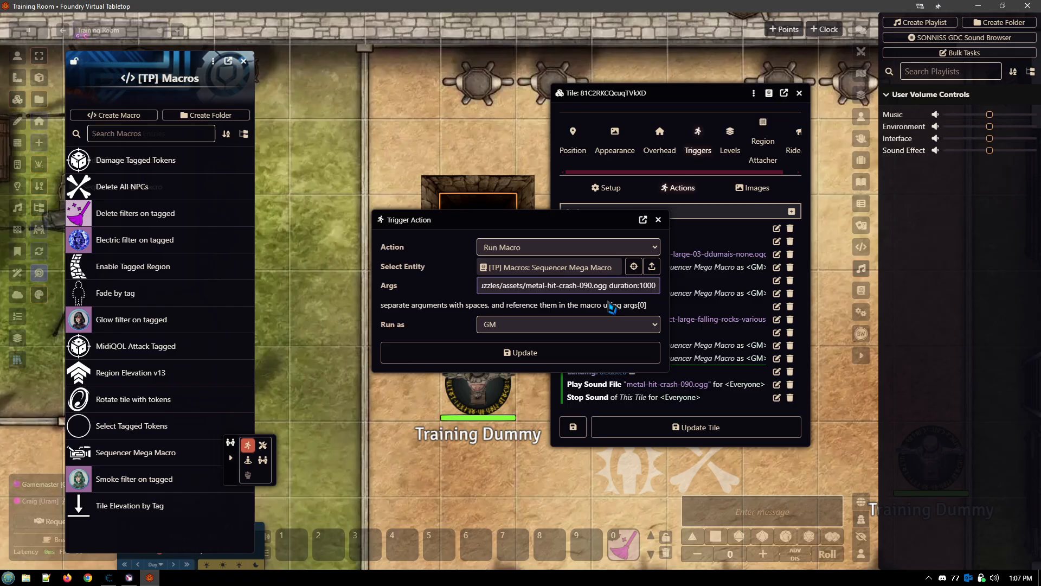
pyautogui.moveTo(545, 219); pyautogui.dragTo(351, 222)
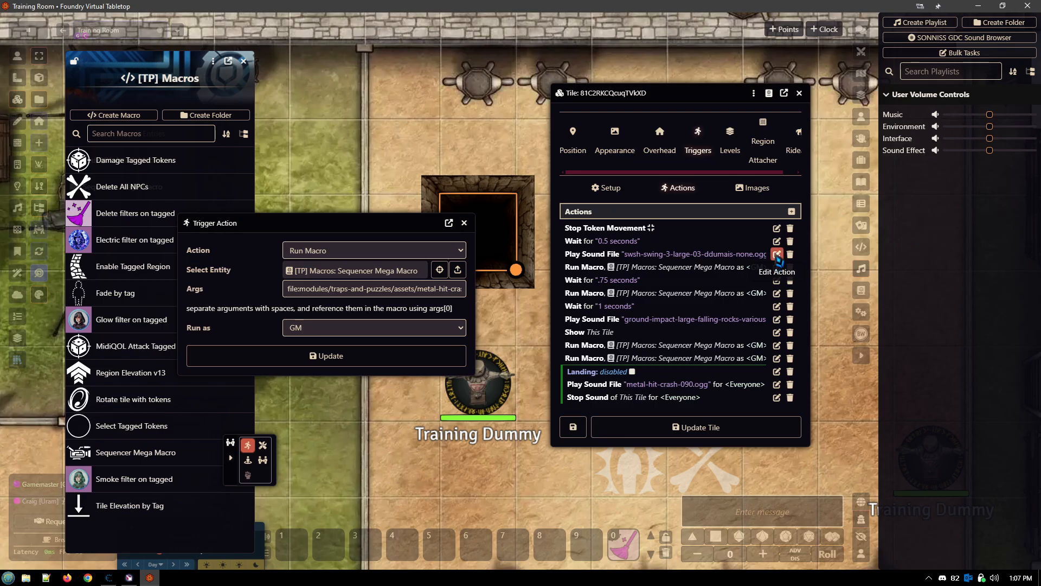
# - Review the swing sound's Play Sound File settings again and close them without saving
pyautogui.click(777, 254)
pyautogui.moveTo(495, 165); pyautogui.dragTo(415, 193)
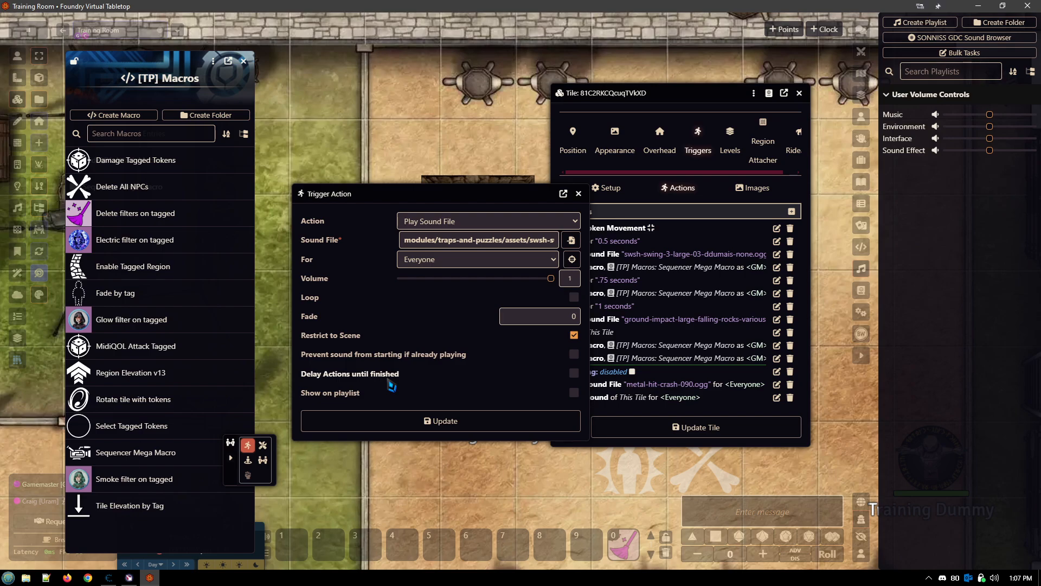
pyautogui.click(579, 193)
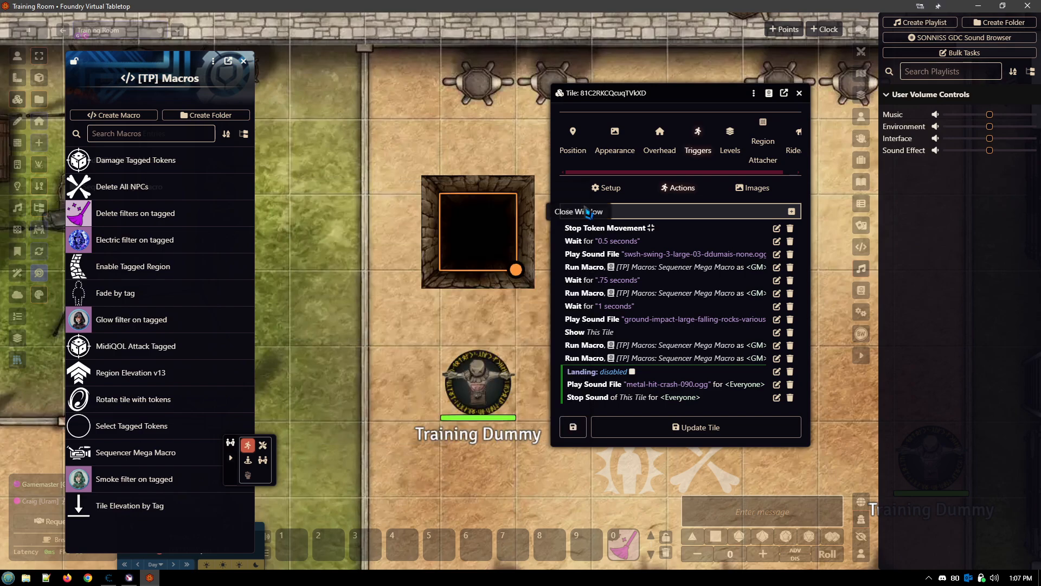
# - Start a new Stop Sound trigger action to examine its entity, audience and fade settings, and discard it
pyautogui.click(792, 211)
pyautogui.click(630, 259)
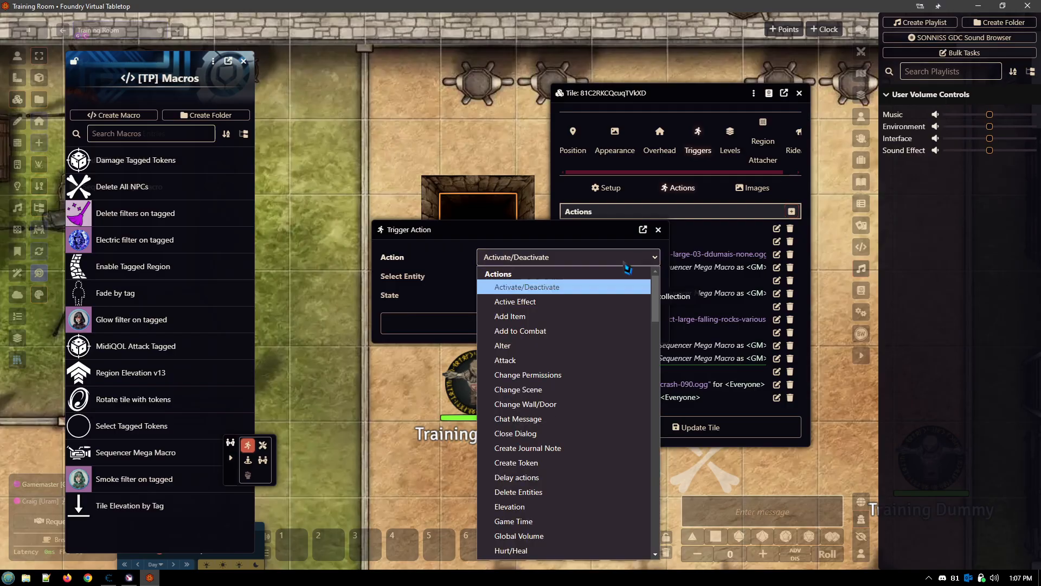
pyautogui.scroll(-5, 610, 424)
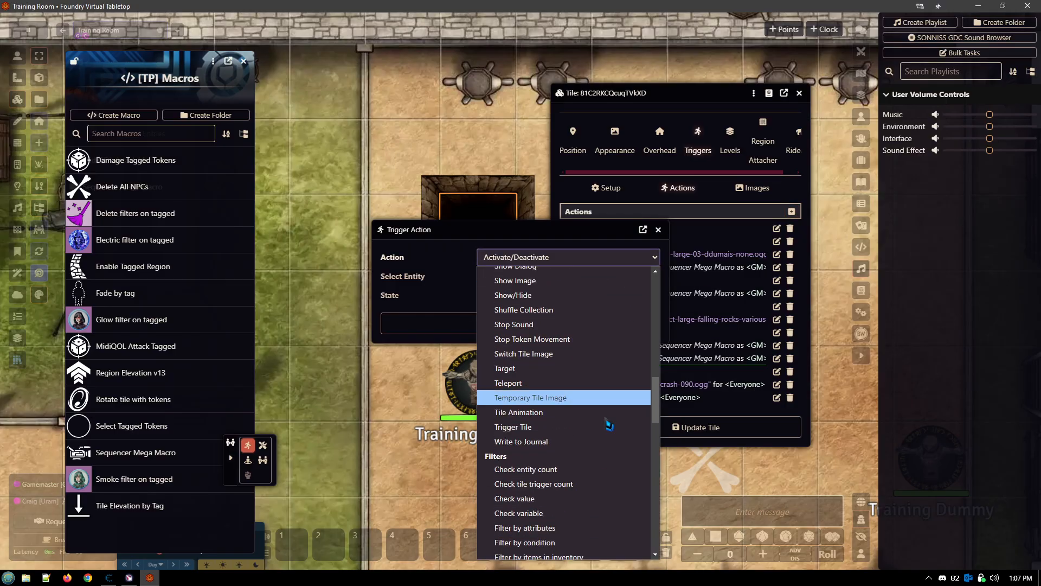
pyautogui.click(549, 326)
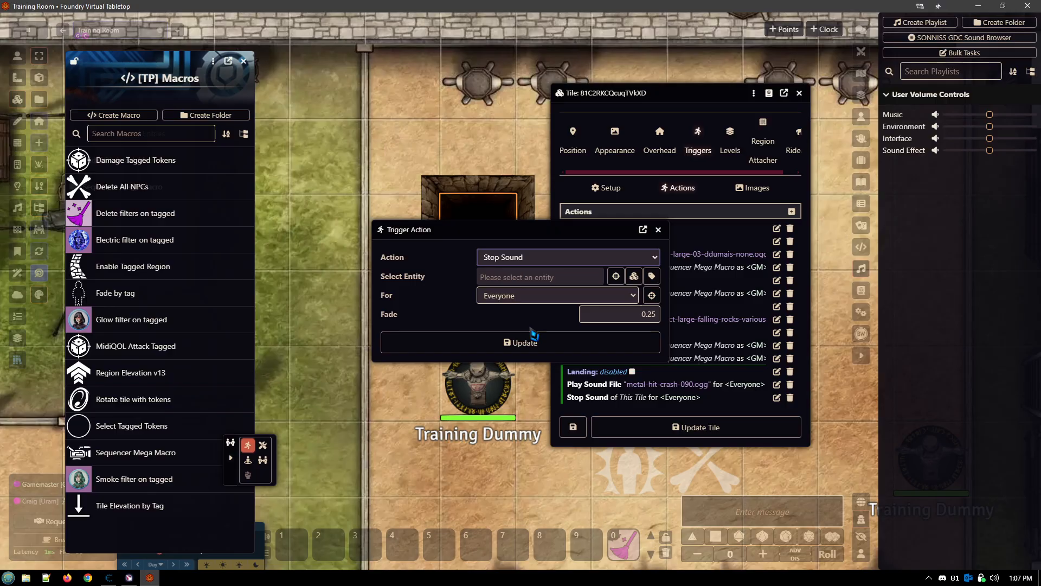
pyautogui.click(661, 232)
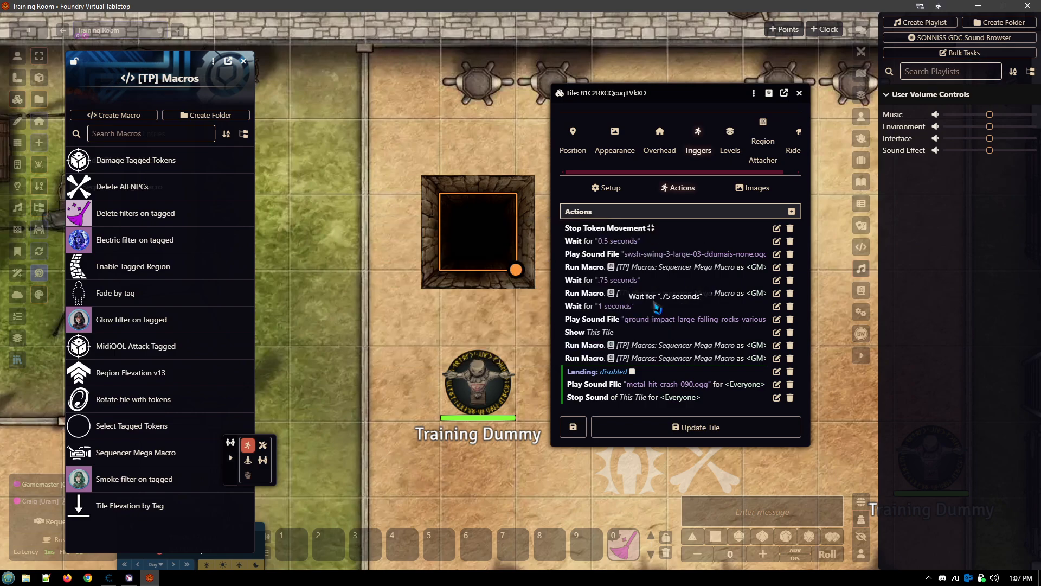
# - Review the Args of the Run Macro action before the 1-second wait and the falling-rocks sound's settings, closing both without saving
pyautogui.click(777, 293)
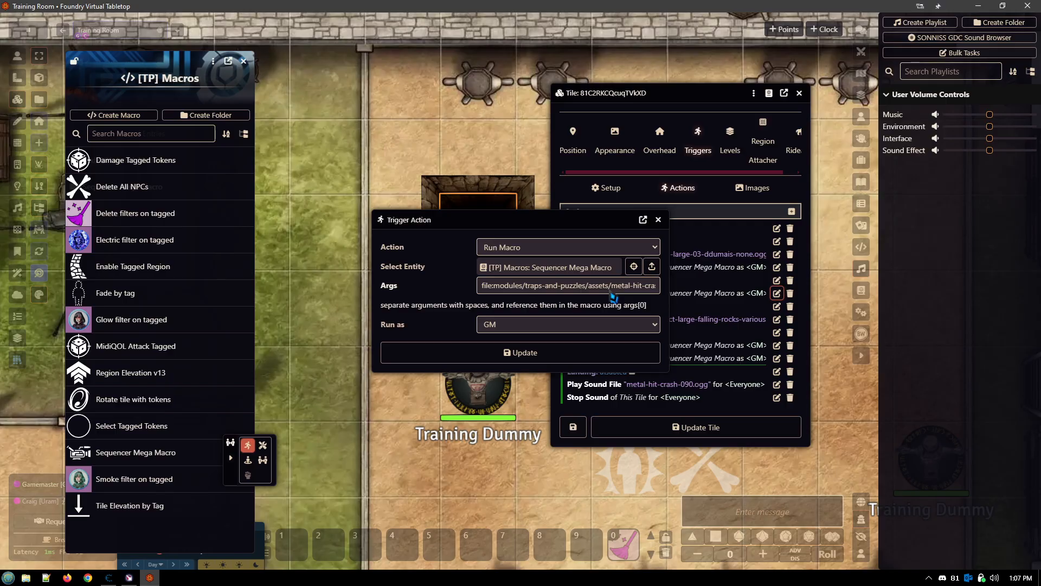
pyautogui.press('Right')
pyautogui.press('Right')
pyautogui.press('Right')
pyautogui.press('Right')
pyautogui.press('Right')
pyautogui.press('Right')
pyautogui.press('Right')
pyautogui.press('Right')
pyautogui.press('Right')
pyautogui.press('Right')
pyautogui.press('Right')
pyautogui.press('Right')
pyautogui.press('Right')
pyautogui.press('Right')
pyautogui.press('Right')
pyautogui.press('Right')
pyautogui.press('Right')
pyautogui.press('Right')
pyautogui.press('Right')
pyautogui.press('Right')
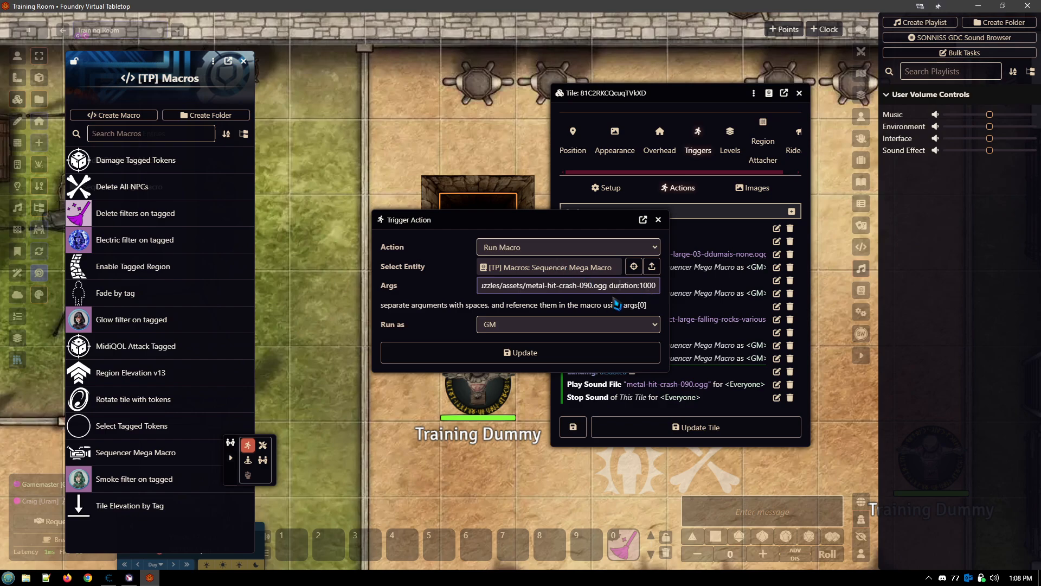
pyautogui.click(659, 221)
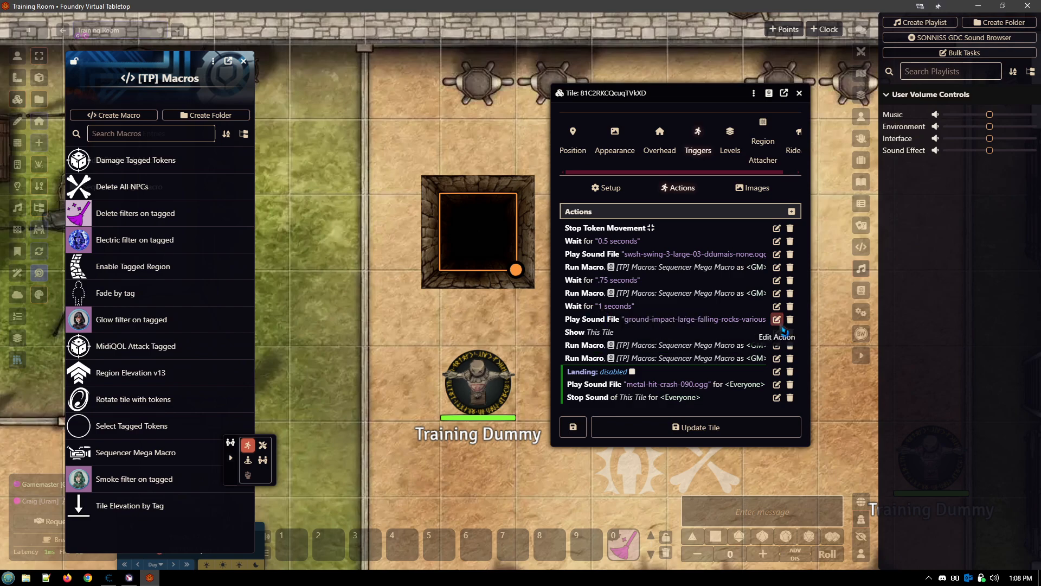
pyautogui.click(776, 318)
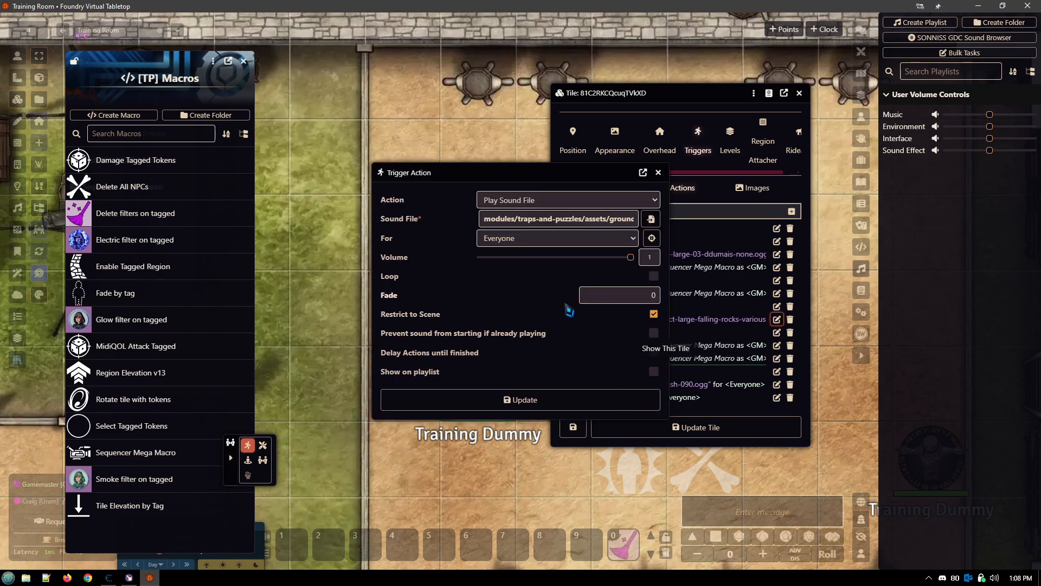
pyautogui.click(658, 173)
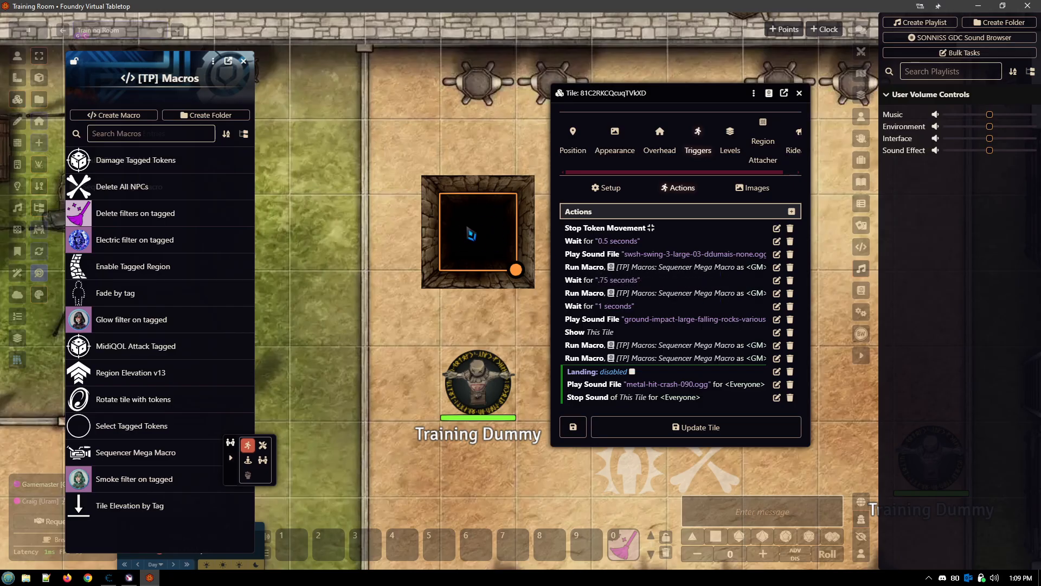
# - Examine the falling-rocks Args of the first Run Macro action after Show This Tile, and close it without saving
pyautogui.click(777, 345)
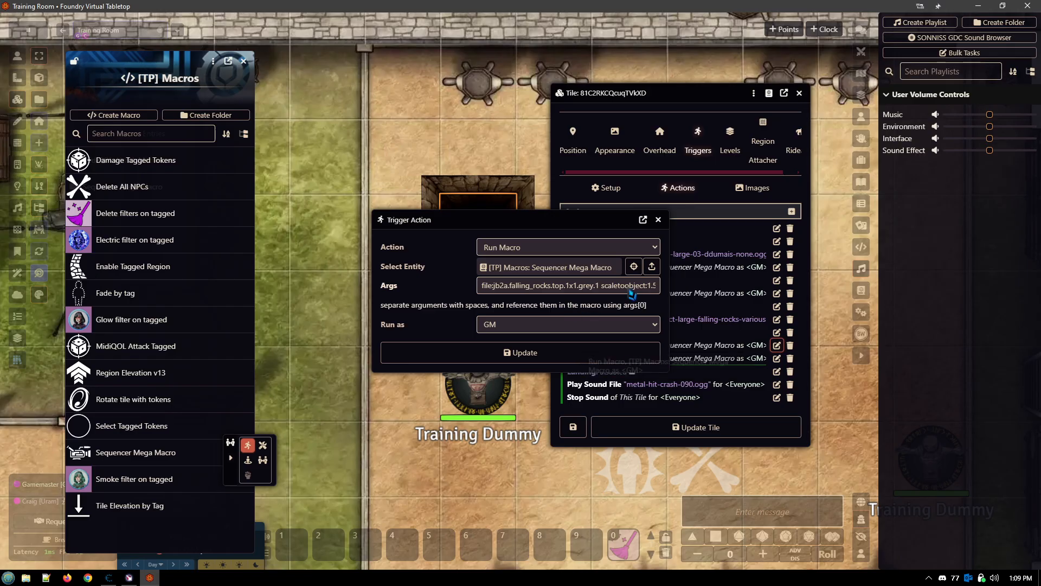
pyautogui.click(624, 286)
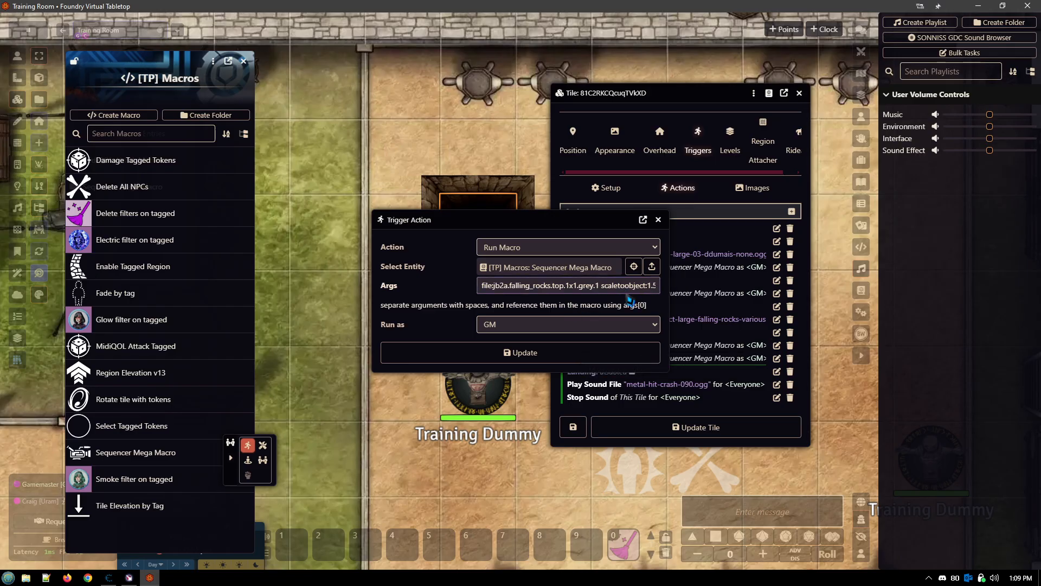
pyautogui.press('End')
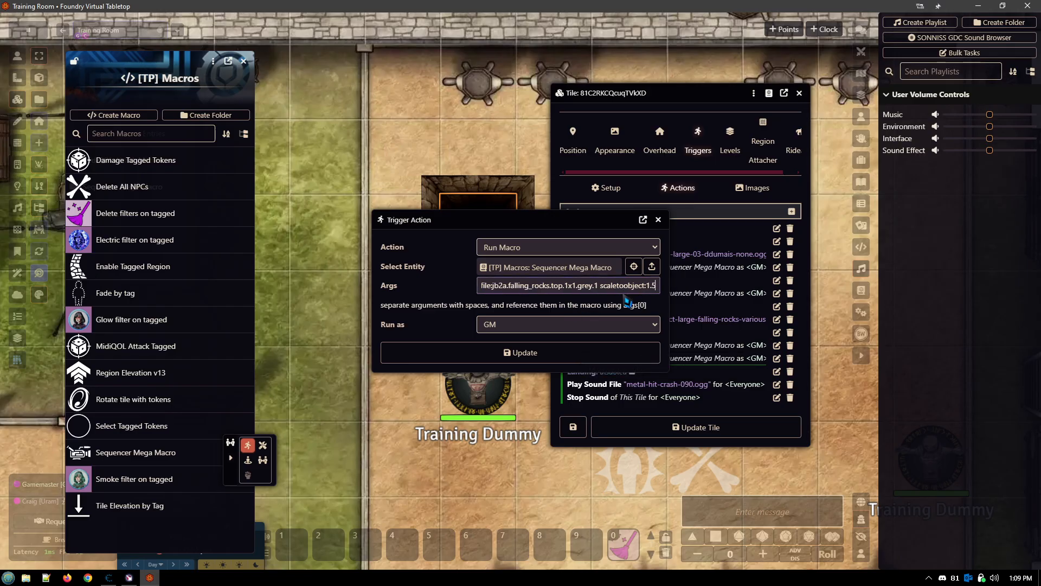
pyautogui.moveTo(510, 222); pyautogui.dragTo(692, 344)
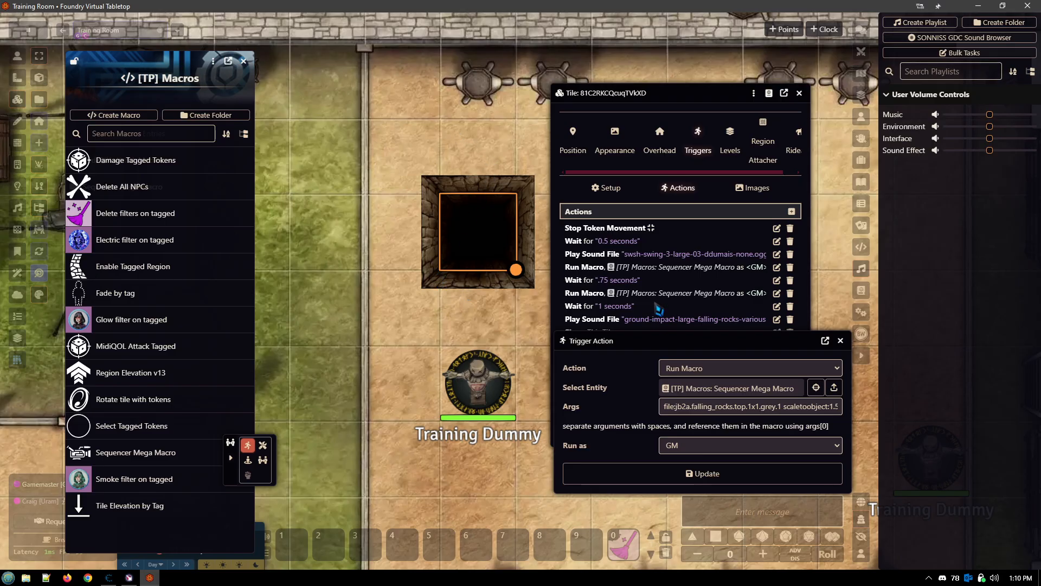
pyautogui.moveTo(732, 348); pyautogui.dragTo(695, 223)
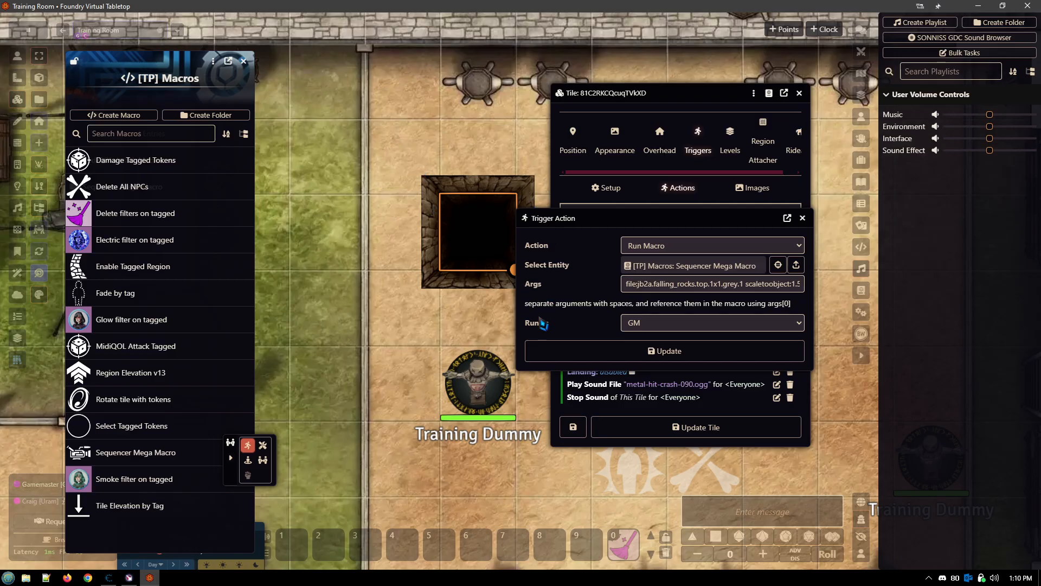
pyautogui.click(803, 219)
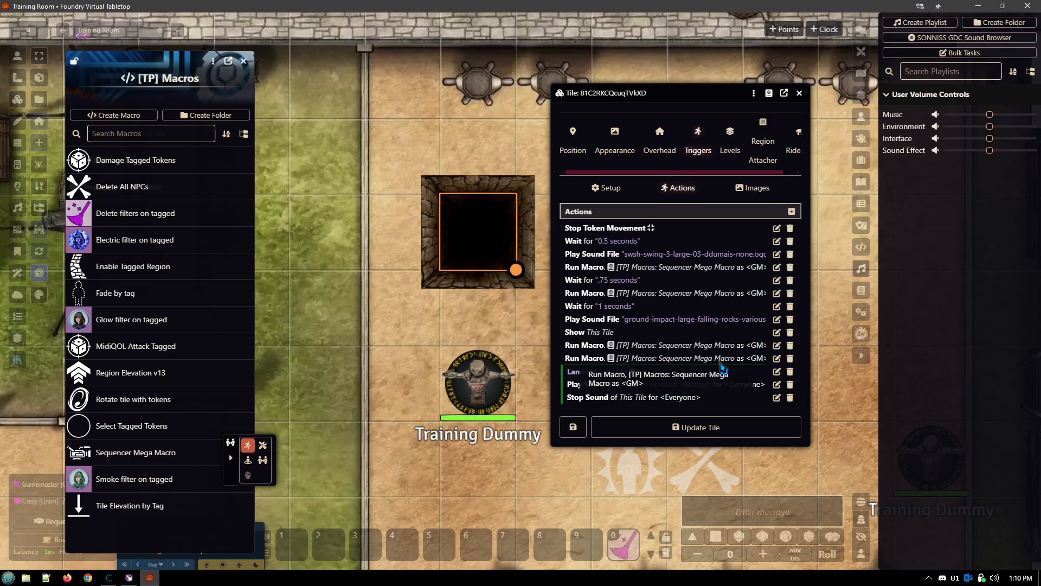
# - Examine the full dust smoke puff Args of the last Run Macro action before the Landing, and close it without saving
pyautogui.click(777, 358)
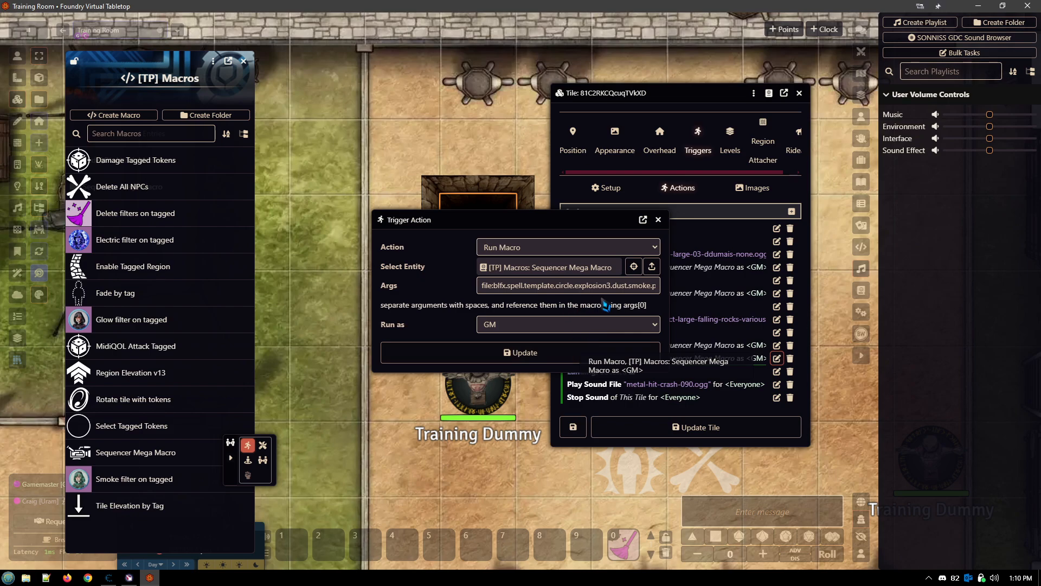
pyautogui.click(623, 290)
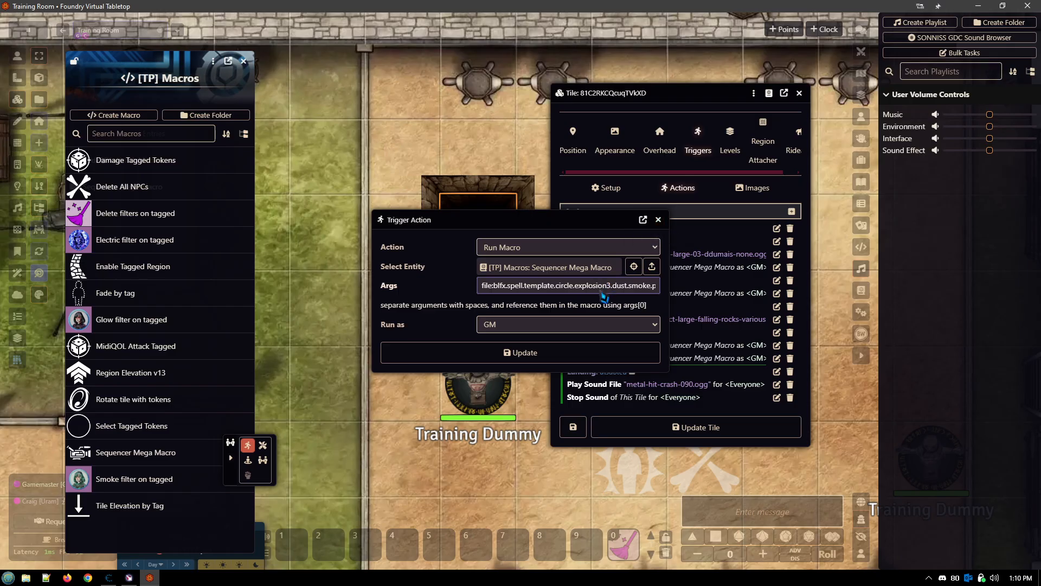
pyautogui.press('Right')
pyautogui.press('Right')
pyautogui.press('Right')
pyautogui.press('Right')
pyautogui.press('Right')
pyautogui.press('Right')
pyautogui.press('Right')
pyautogui.press('Right')
pyautogui.press('Right')
pyautogui.press('Right')
pyautogui.press('Right')
pyautogui.press('Right')
pyautogui.press('Right')
pyautogui.press('Right')
pyautogui.press('Right')
pyautogui.press('Right')
pyautogui.press('Right')
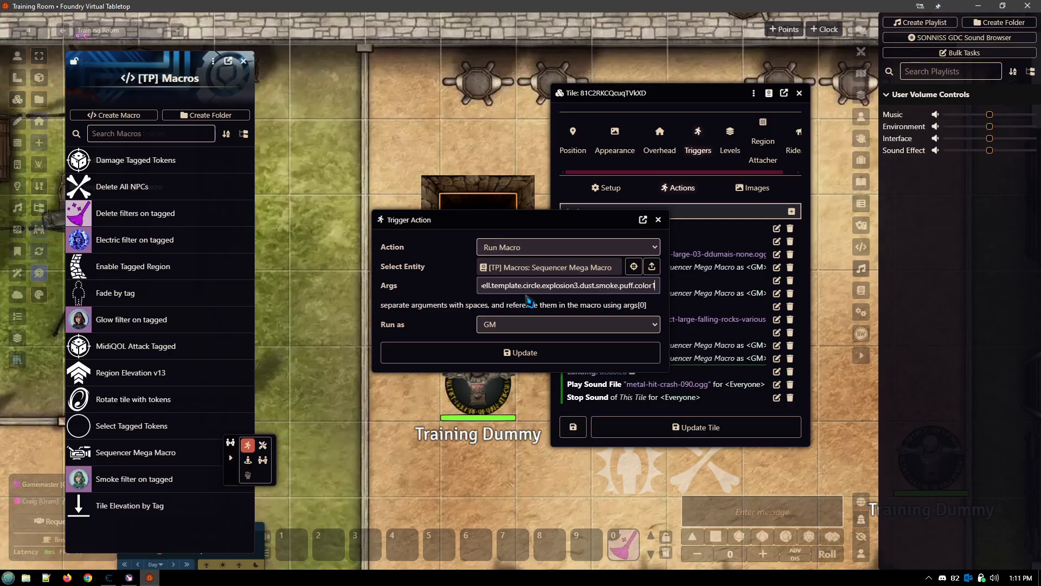
pyautogui.click(659, 220)
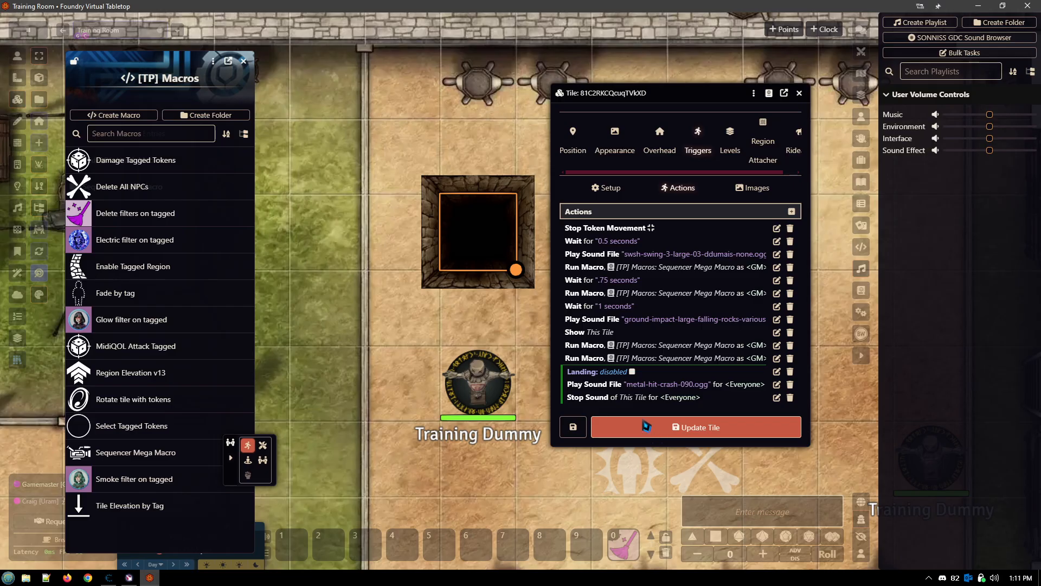
# - Close the pit tile's configuration, switch to the token controls, and move the nearby Training Dummy onto the pit
pyautogui.click(799, 93)
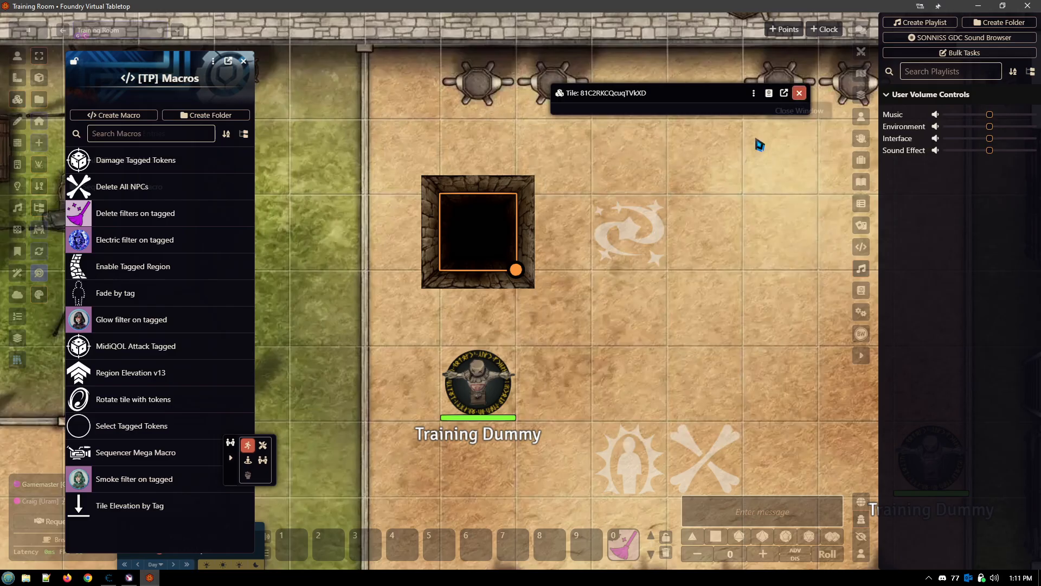
pyautogui.click(21, 79)
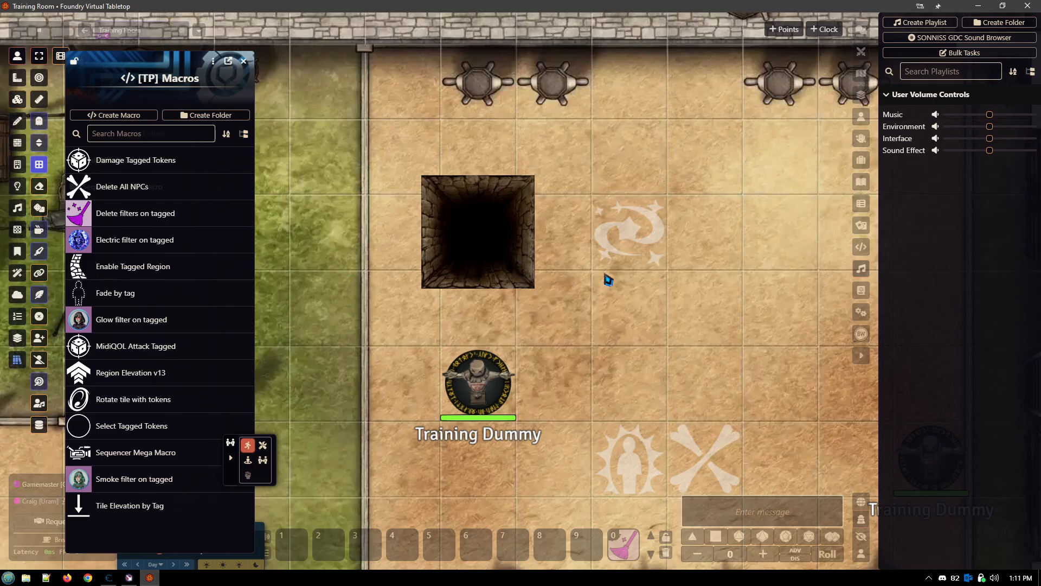
pyautogui.moveTo(465, 396)
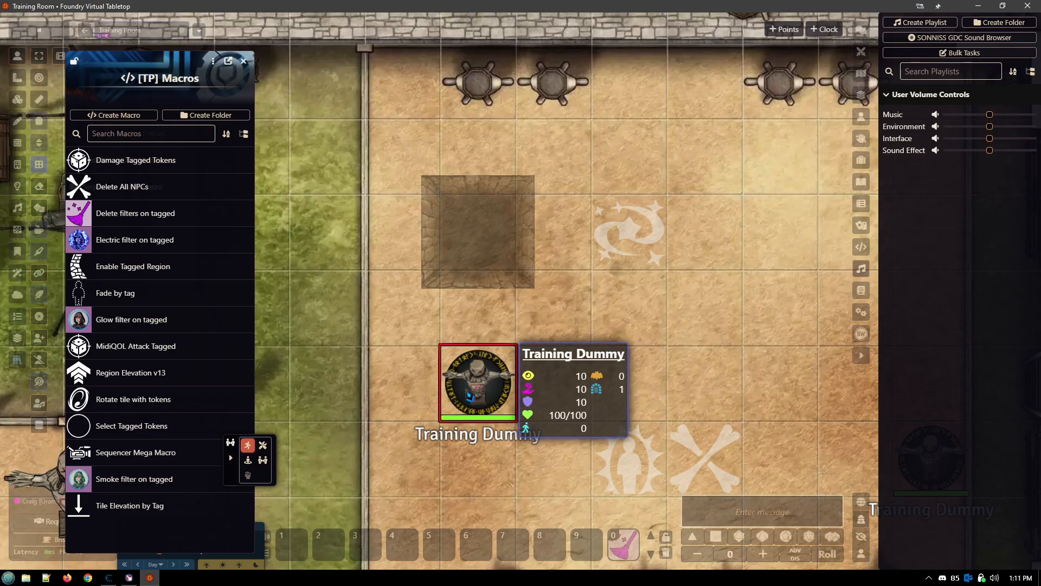
pyautogui.moveTo(484, 400); pyautogui.dragTo(484, 247)
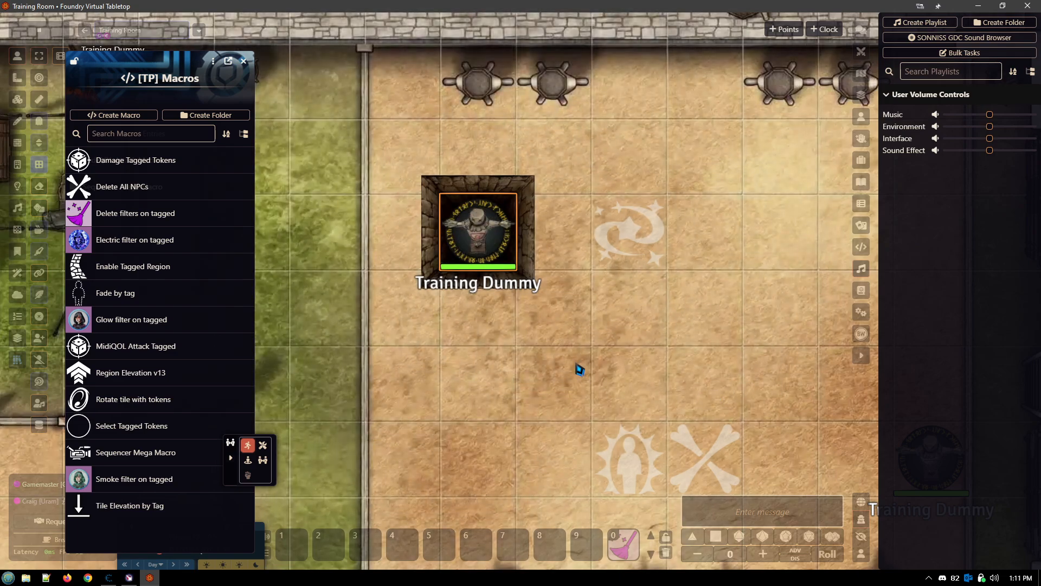
pyautogui.moveTo(605, 365); pyautogui.dragTo(460, 343)
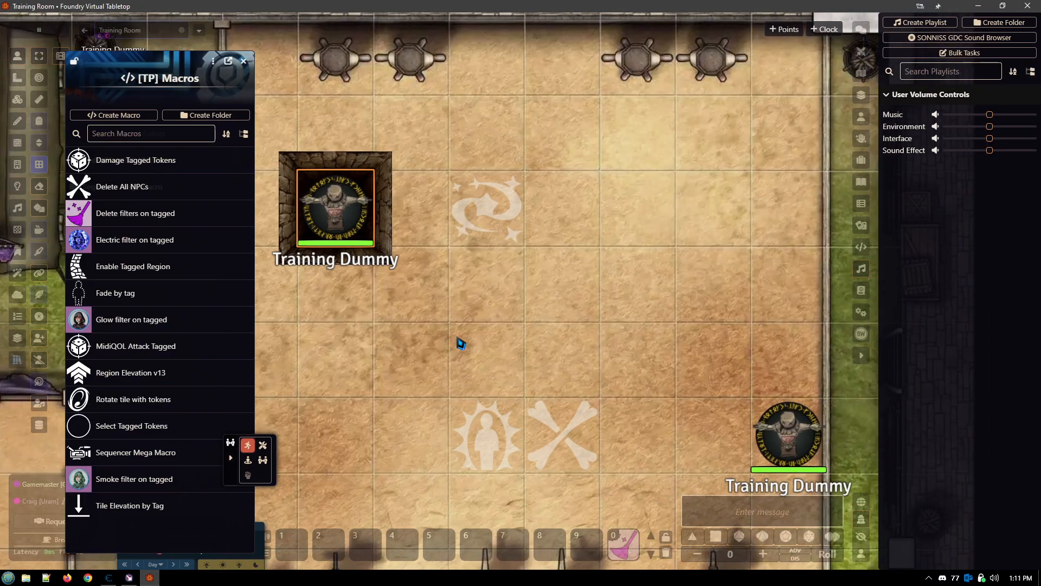